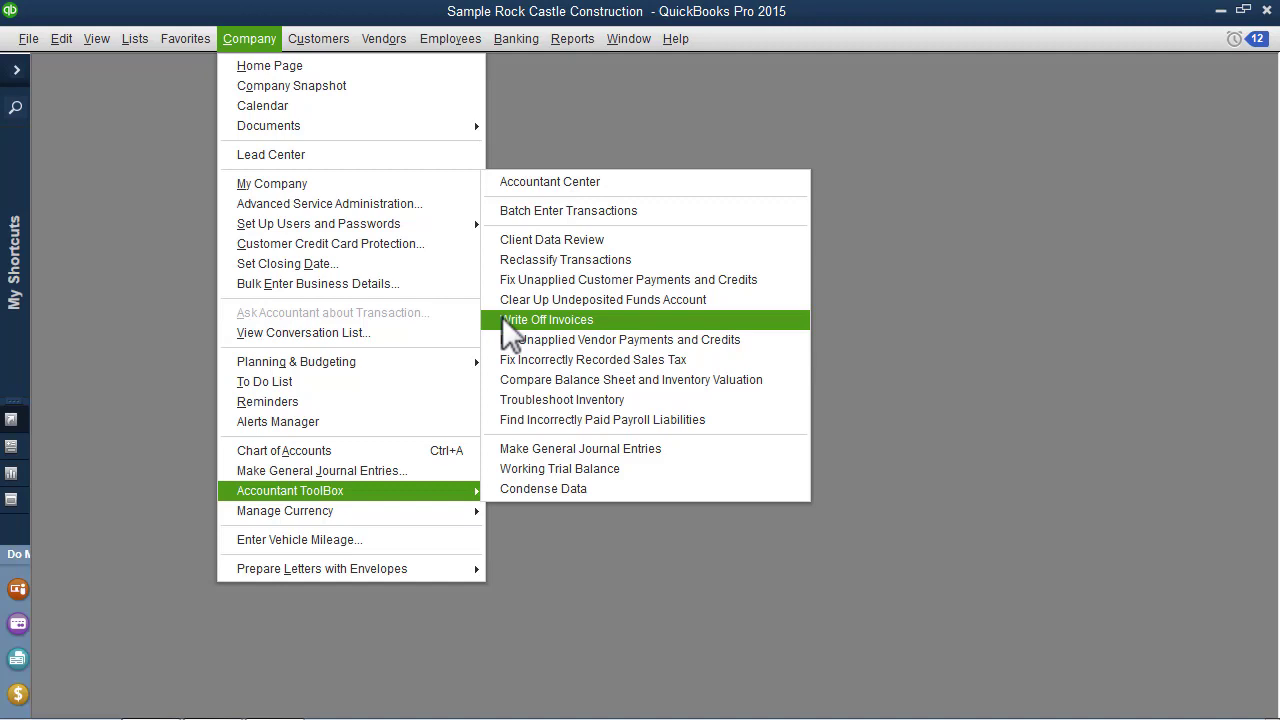
Step: Open the Client Data Review for the last fiscal year on a cash basis and include the Sales Tax category among its cleanup tasks
left_click(502, 242)
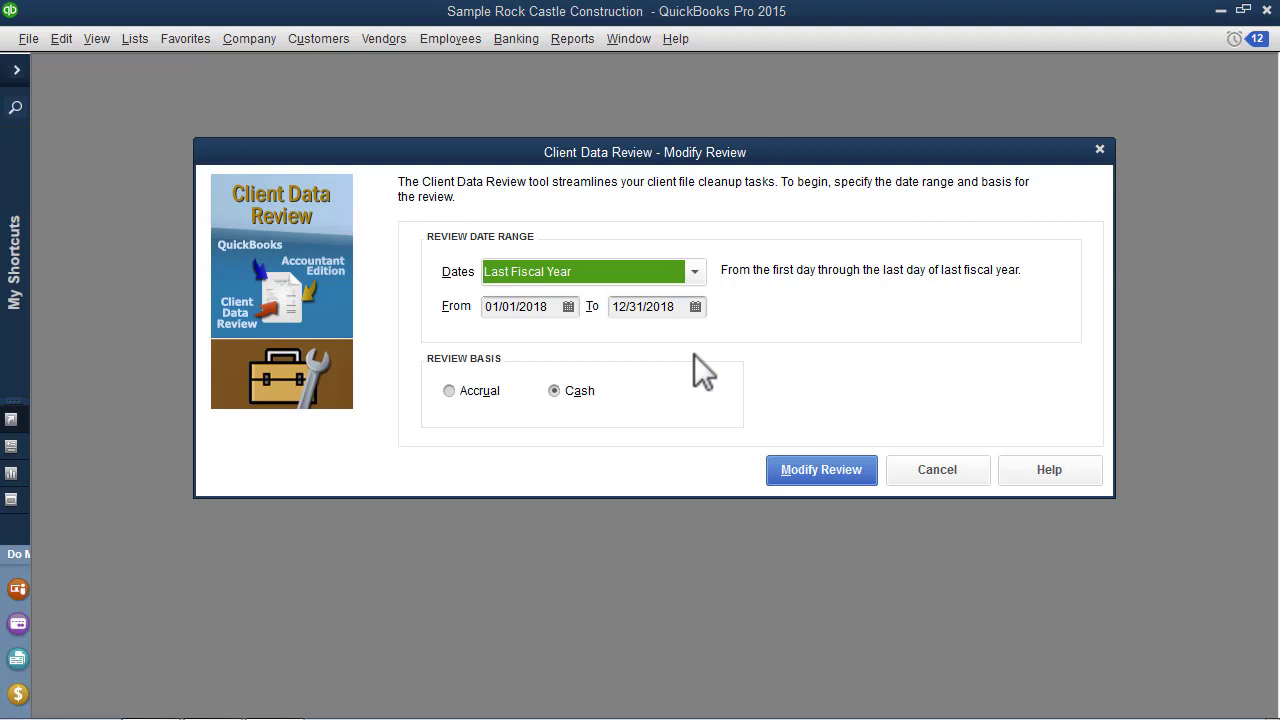
left_click(828, 478)
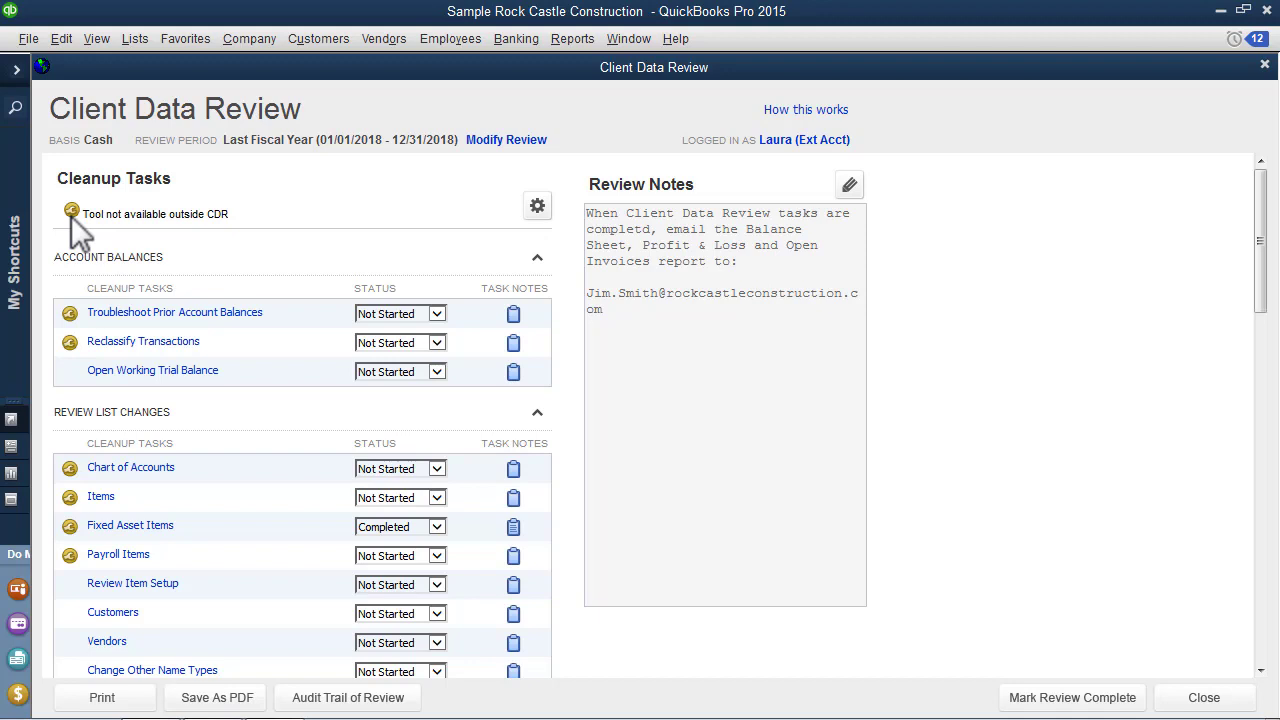
left_click(538, 210)
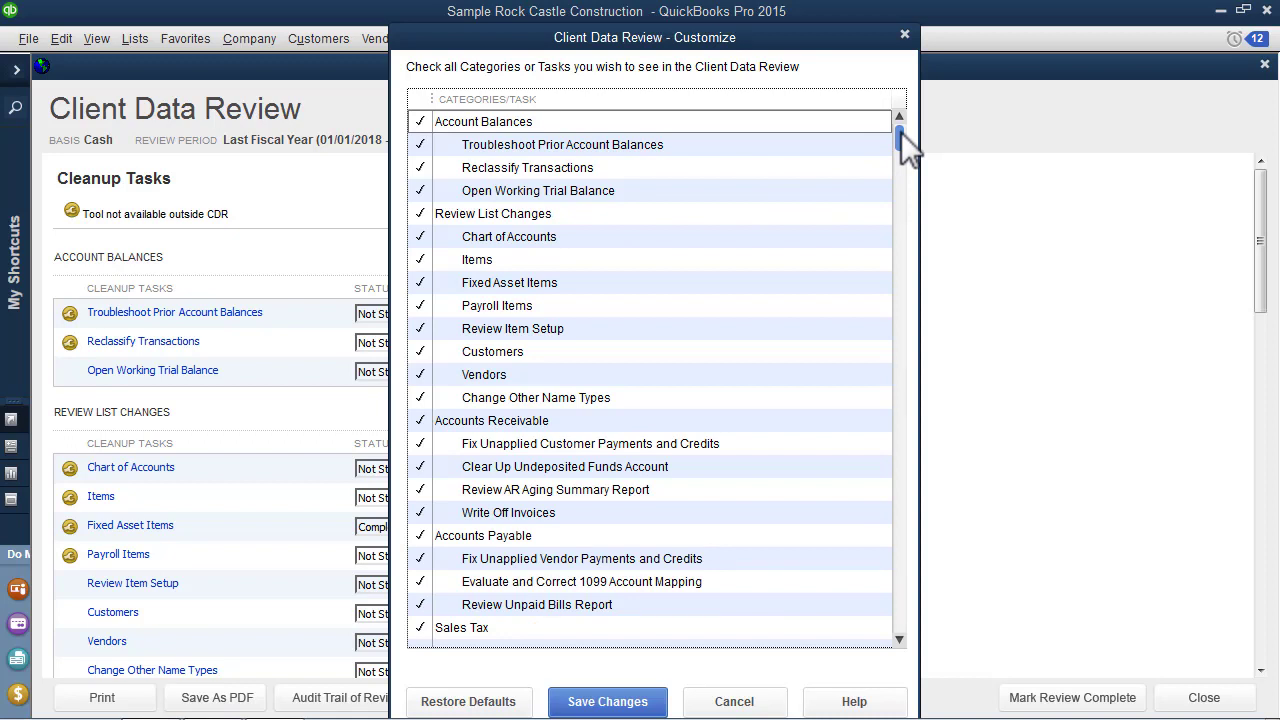
left_click_drag(905, 145, 900, 343)
scroll(416, 400, "up", 4)
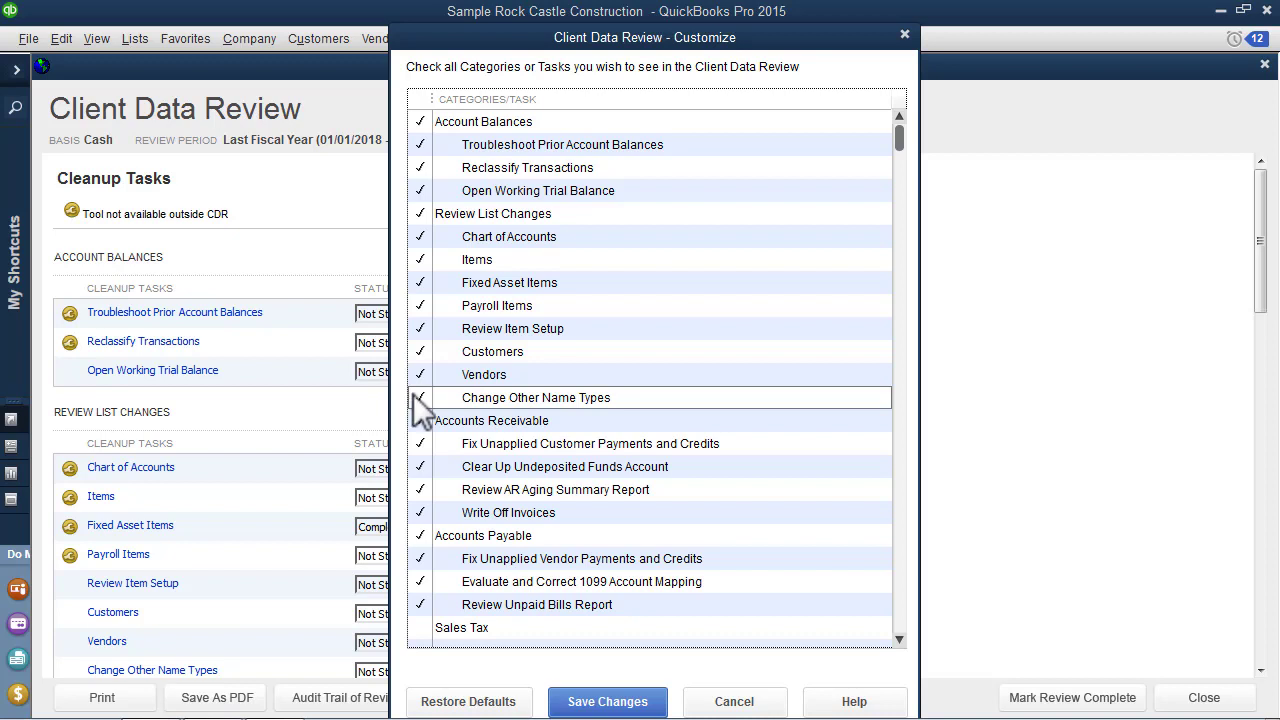
left_click(421, 628)
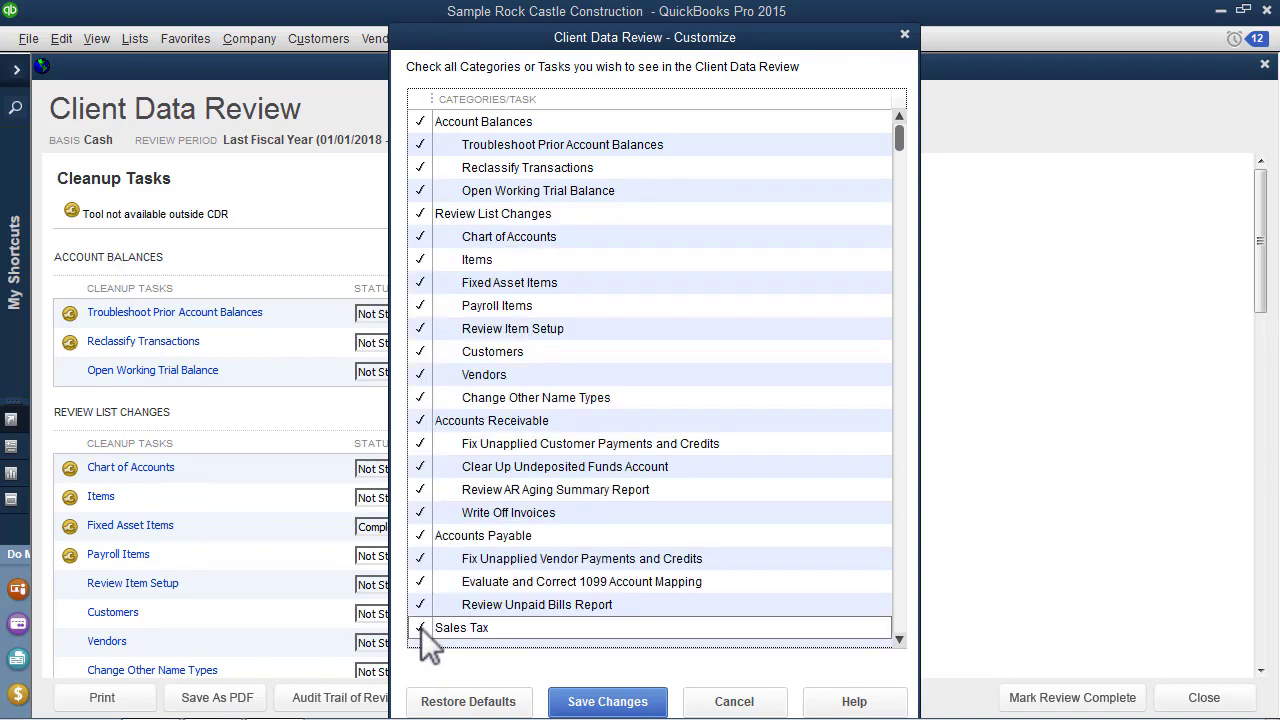
left_click(610, 701)
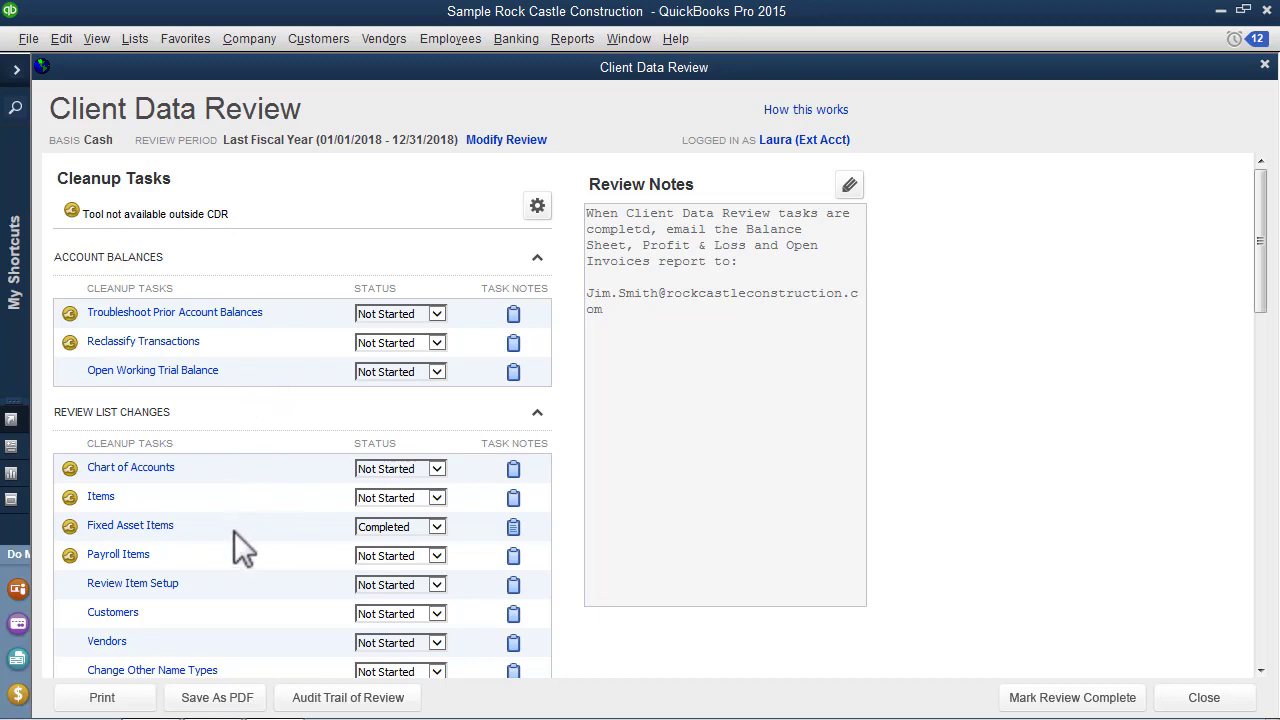
Step: Check the available status choices and the task note of the Fixed Asset Items cleanup task
left_click(437, 527)
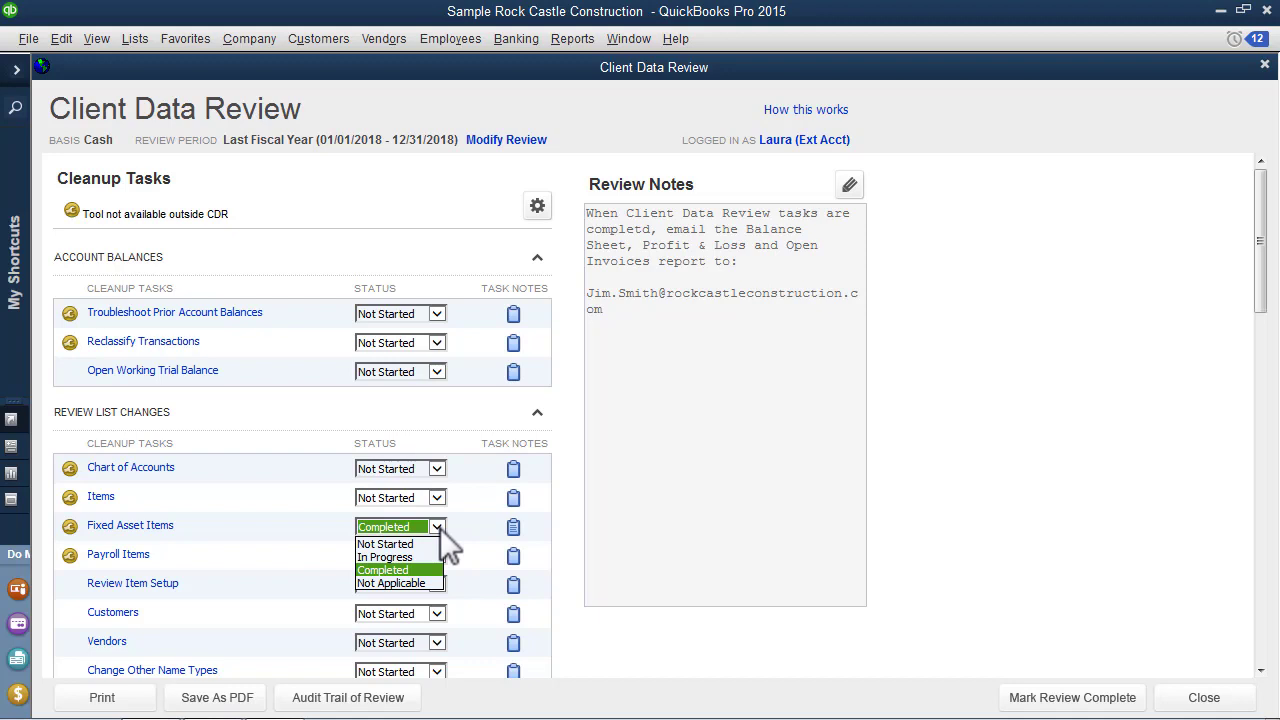
left_click(440, 528)
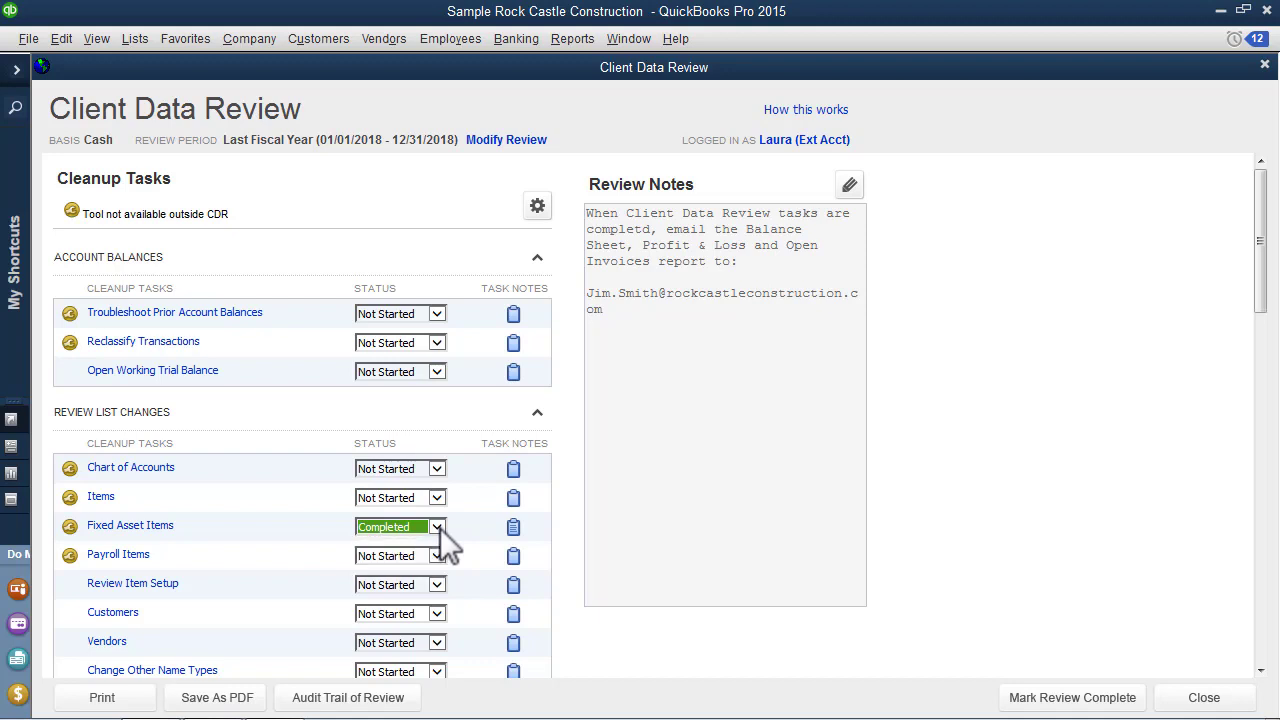
left_click(521, 538)
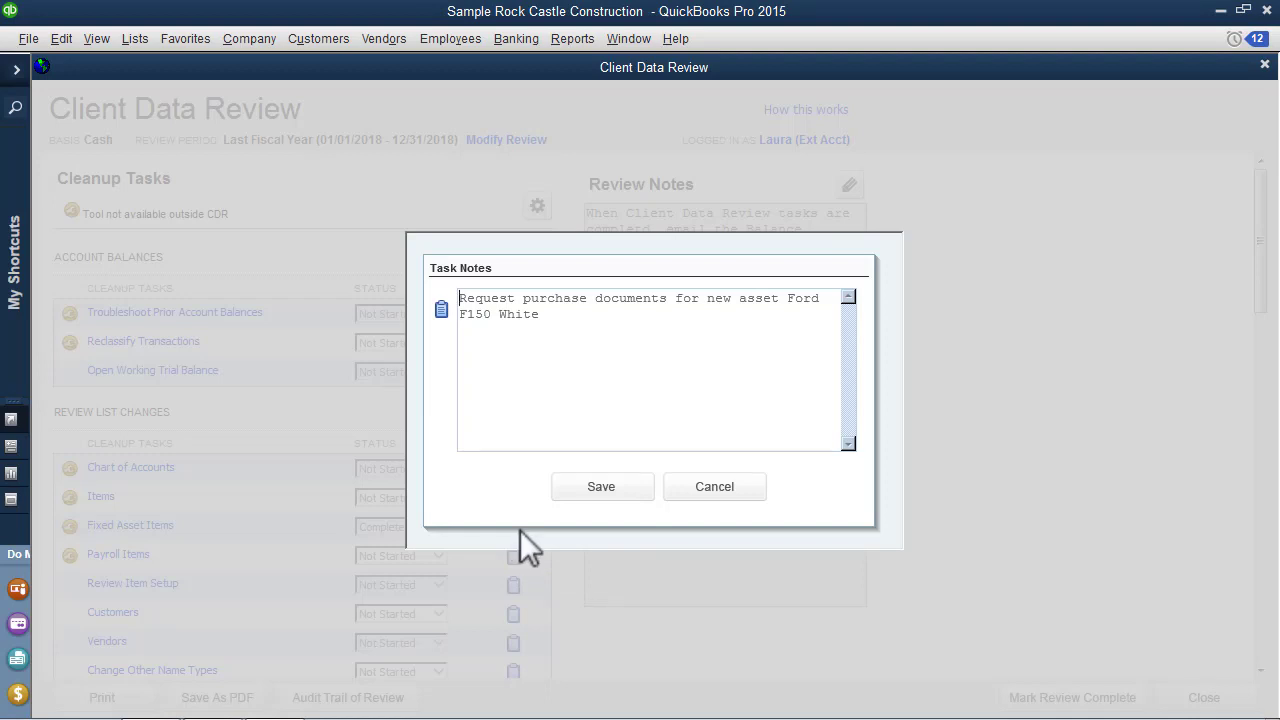
left_click(603, 487)
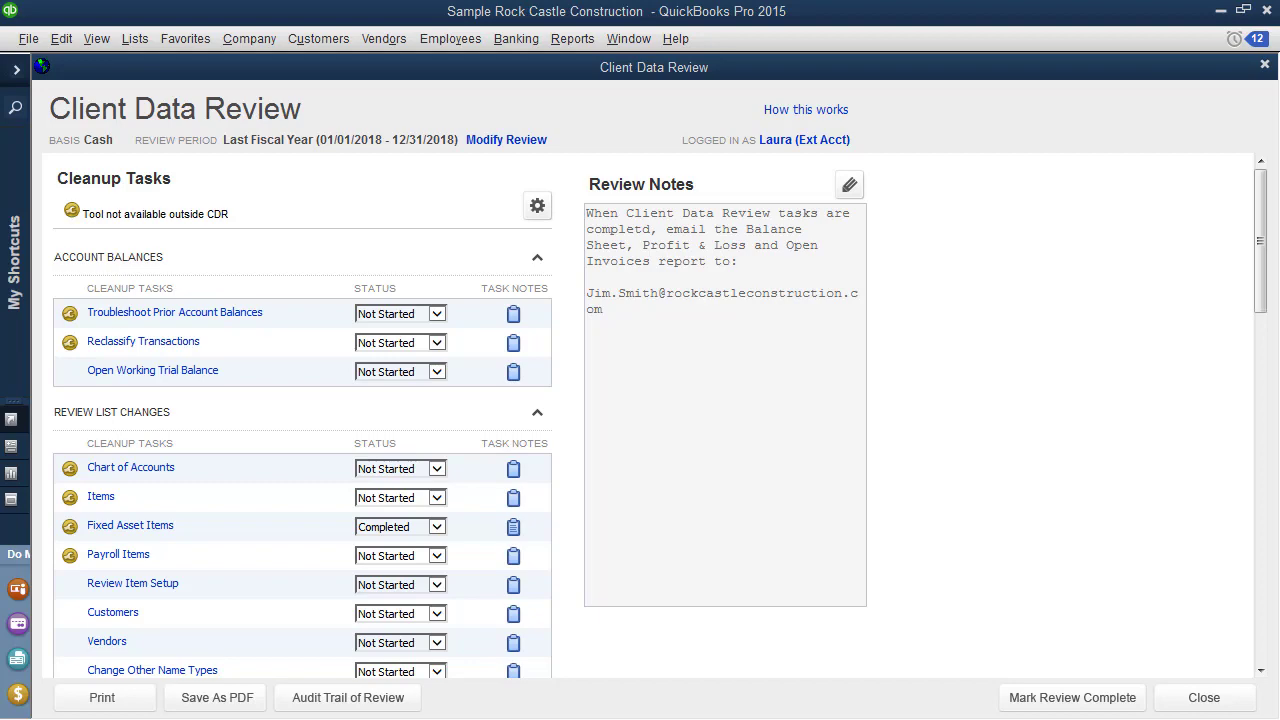
Step: Open the Troubleshoot Prior Account Balances task and copy the client file balances into the accountant's records
left_click(226, 316)
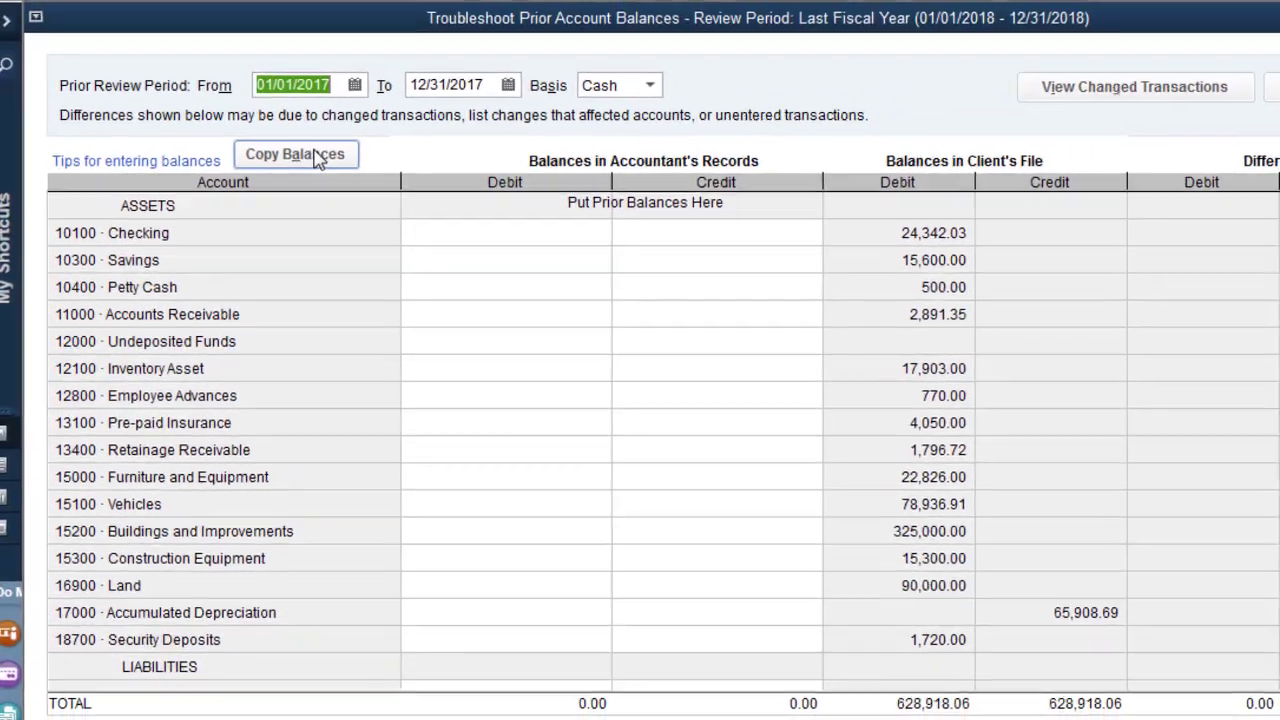
left_click(352, 122)
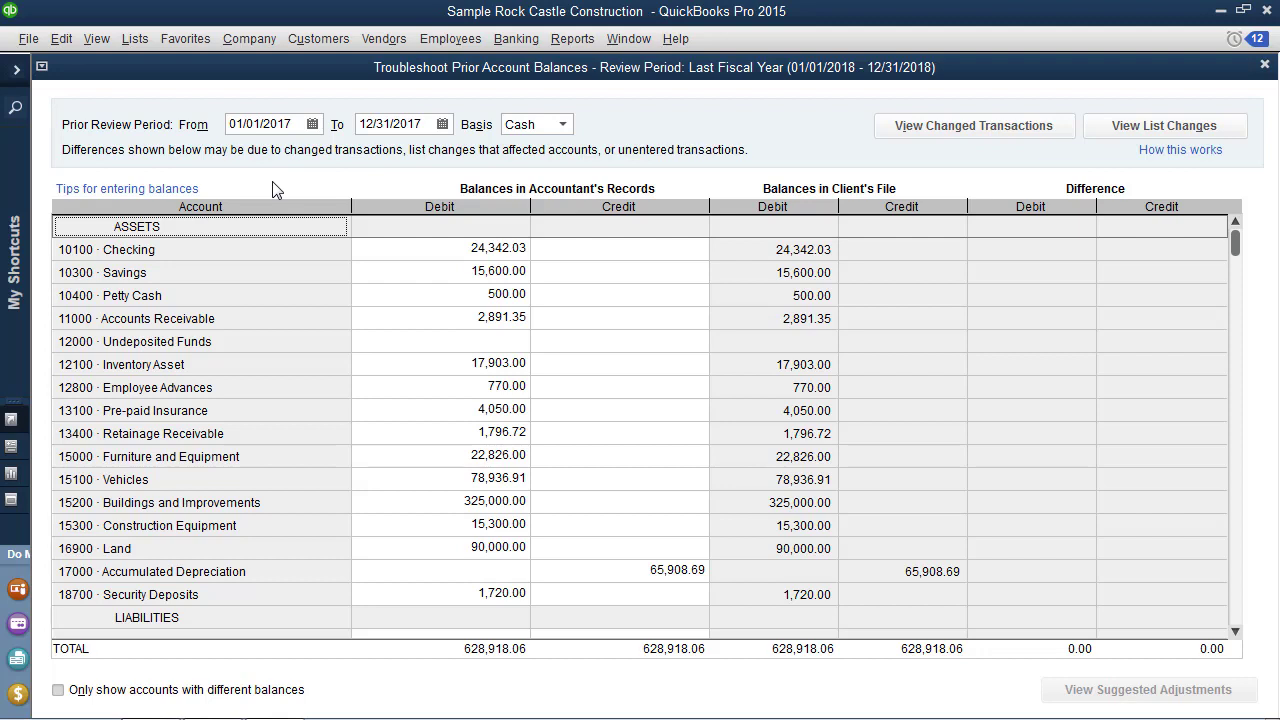
Step: Delete the 12/01/2017 Reyes Properties rent check from the 10100 Checking register and return to the prior account balances comparison
left_click(135, 40)
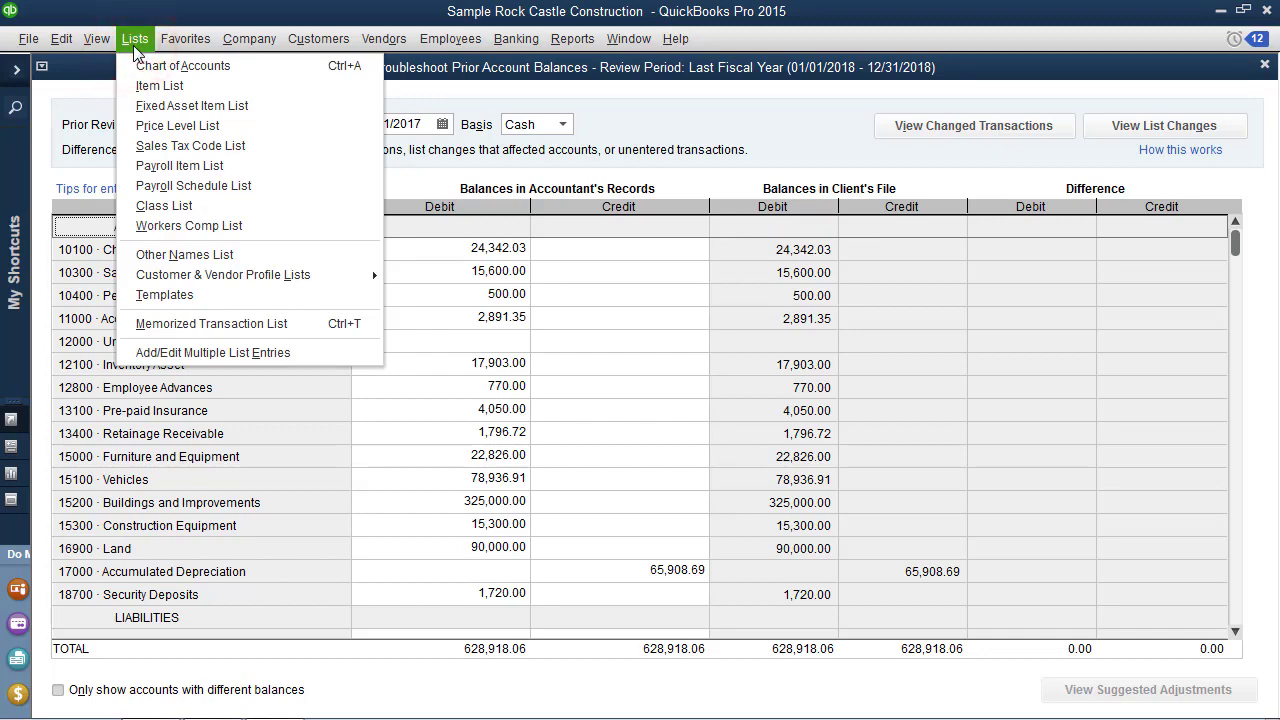
left_click(143, 66)
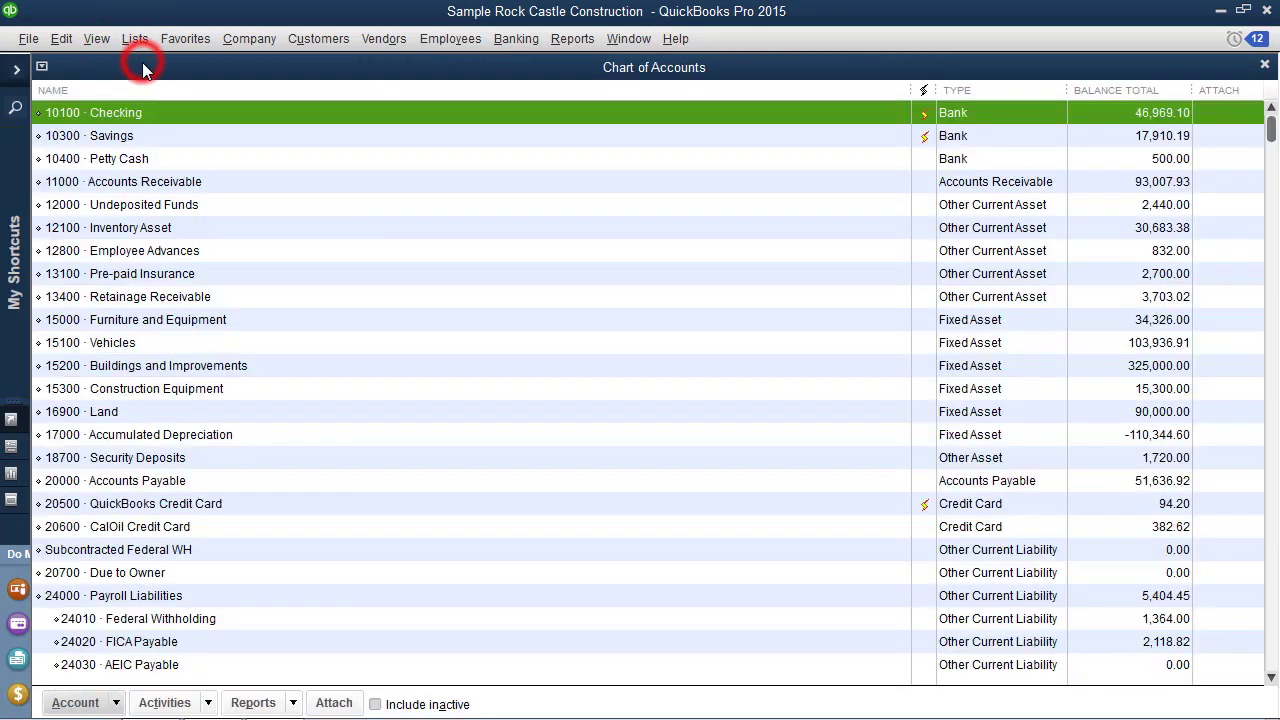
left_click(122, 113)
double_click(122, 113)
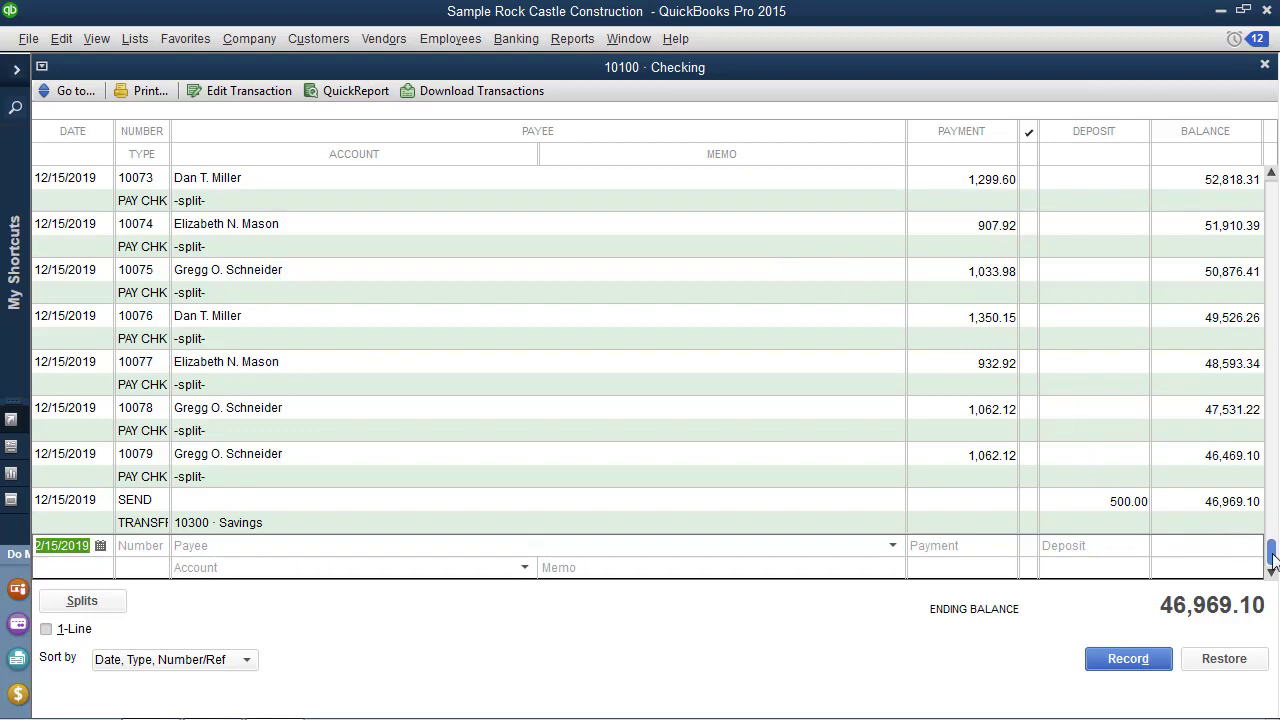
left_click_drag(1272, 555, 1278, 175)
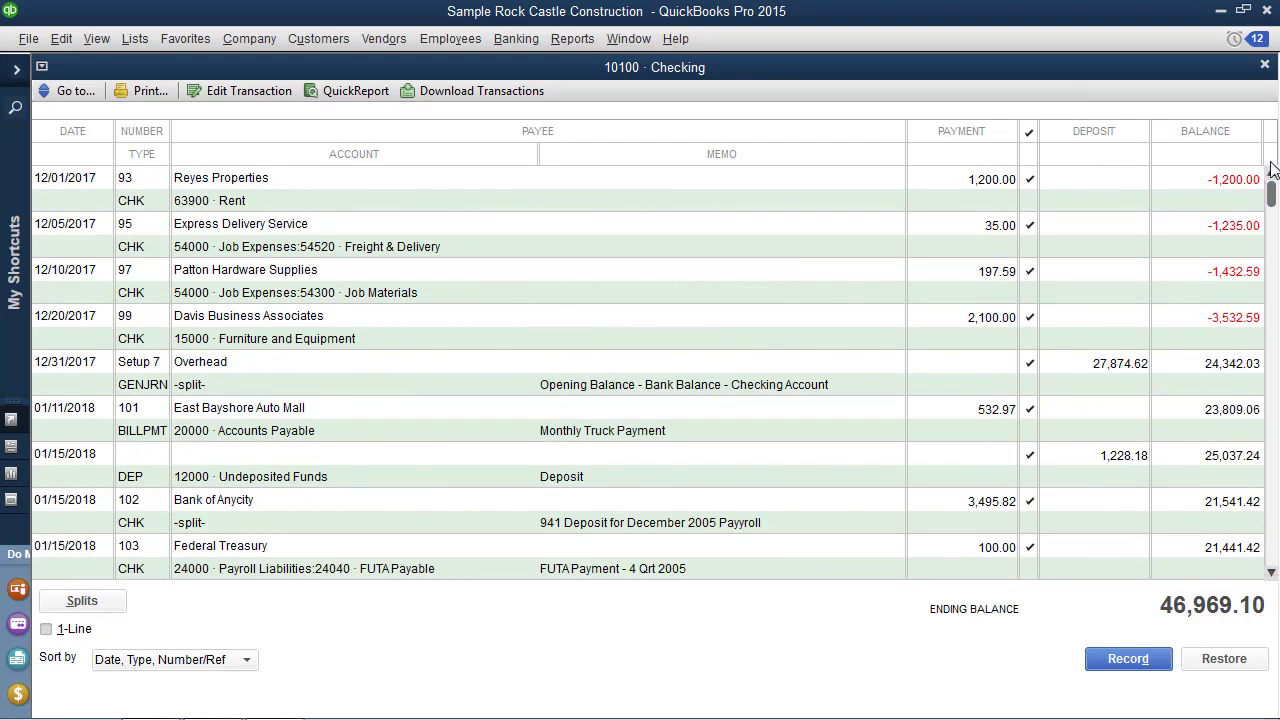
left_click(342, 195)
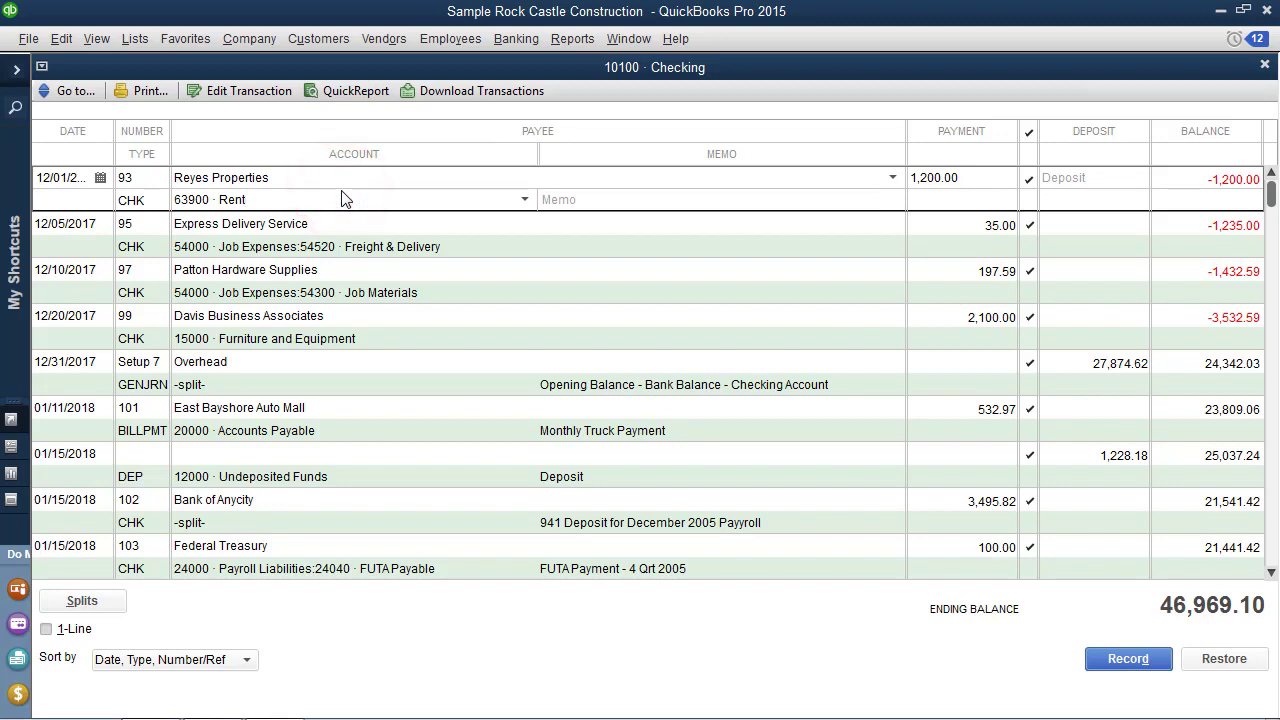
key("ctrl+d")
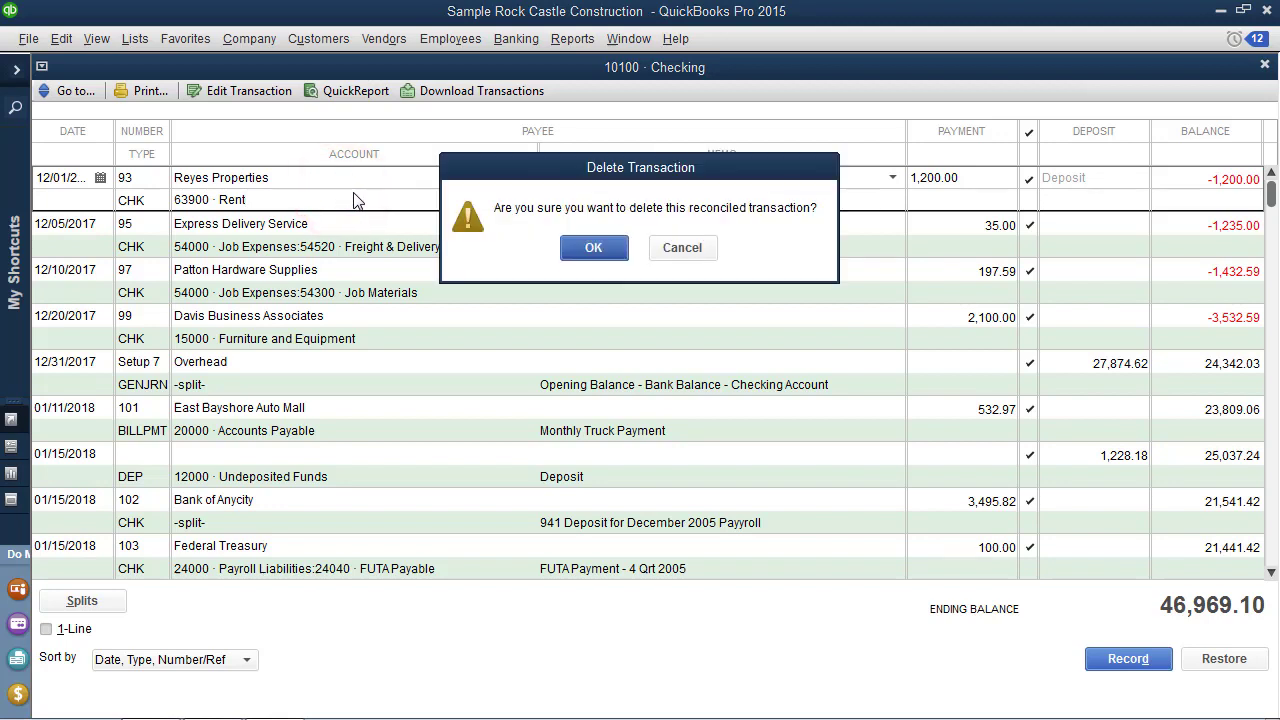
left_click(594, 250)
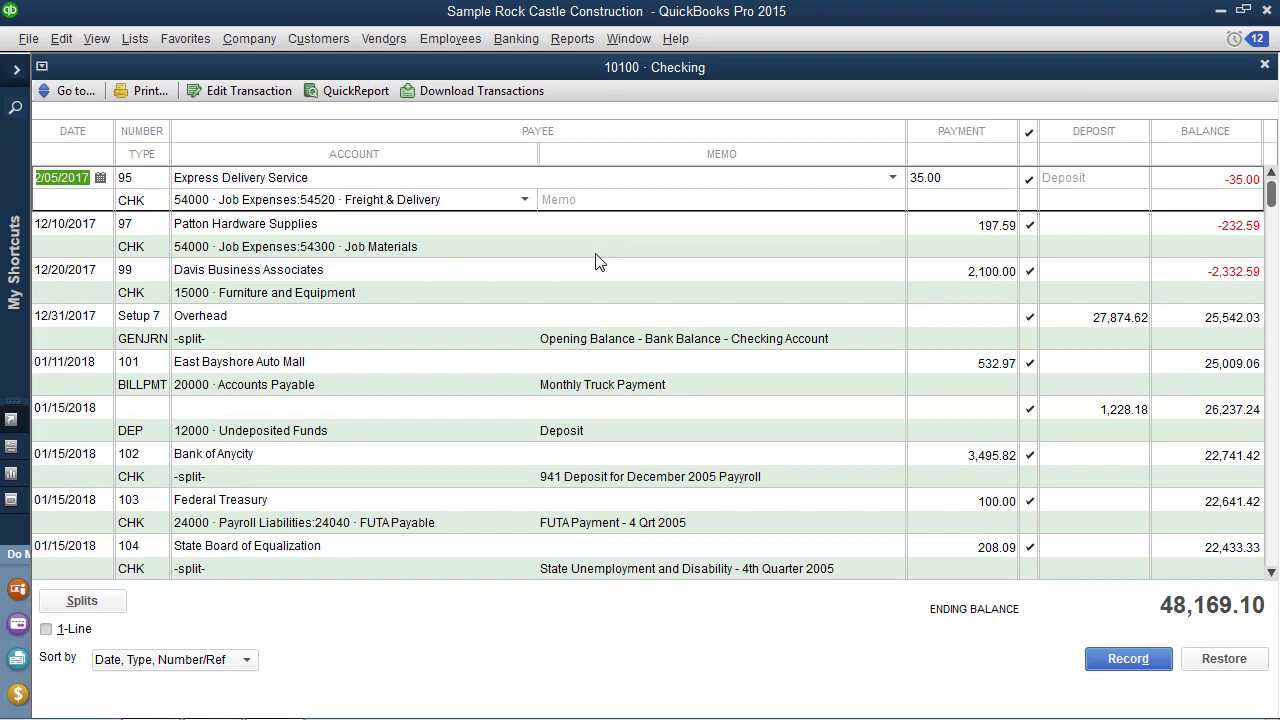
left_click(1264, 67)
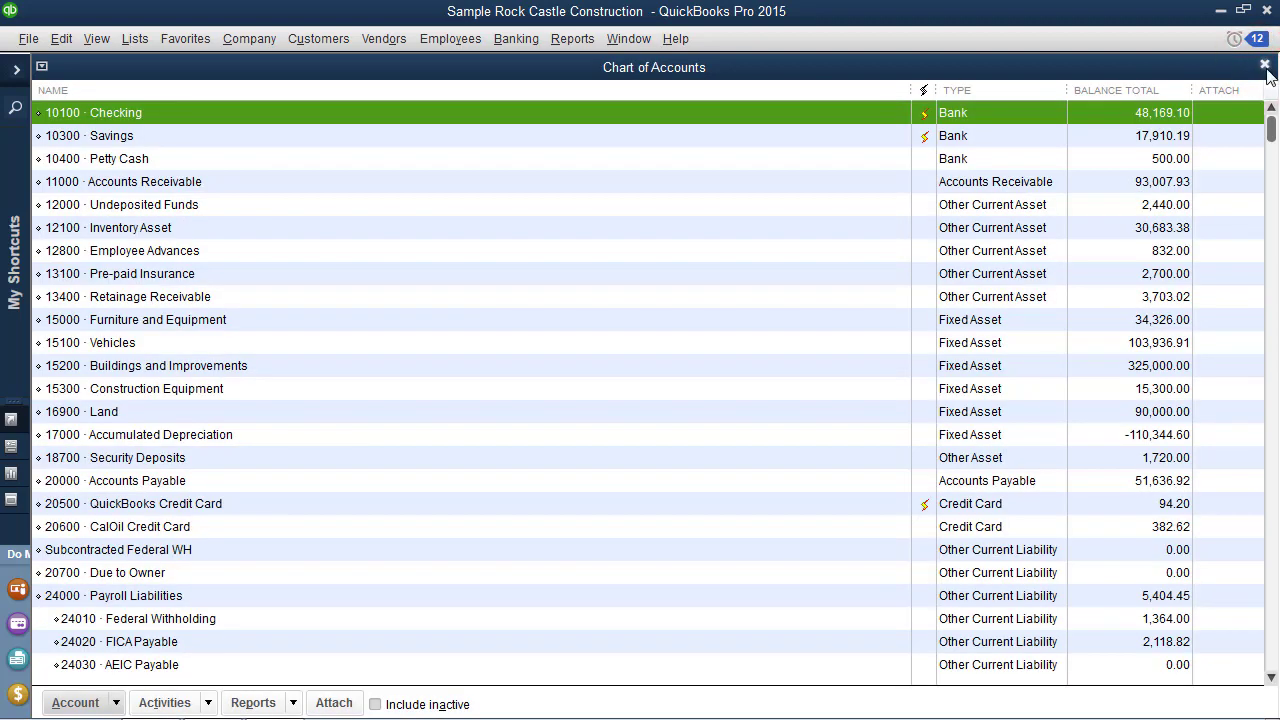
left_click(1264, 67)
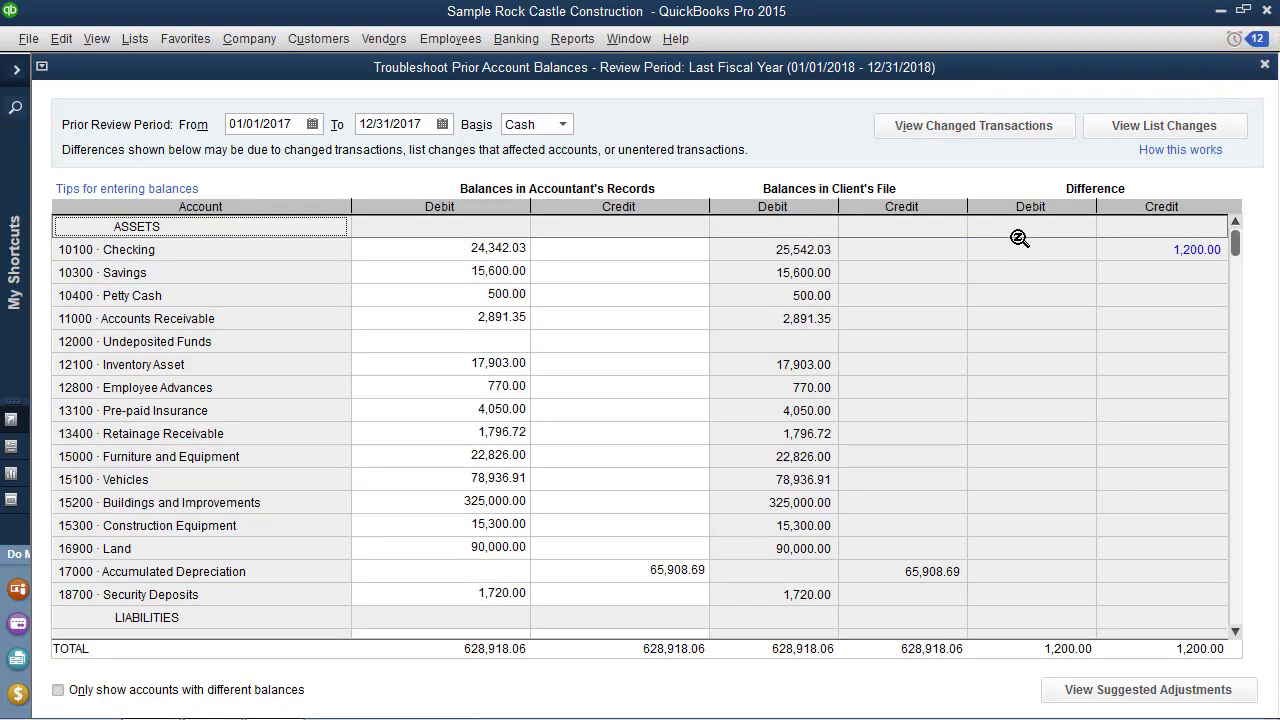
Step: Filter the comparison to accounts with different balances, and restore the full account list
left_click(58, 692)
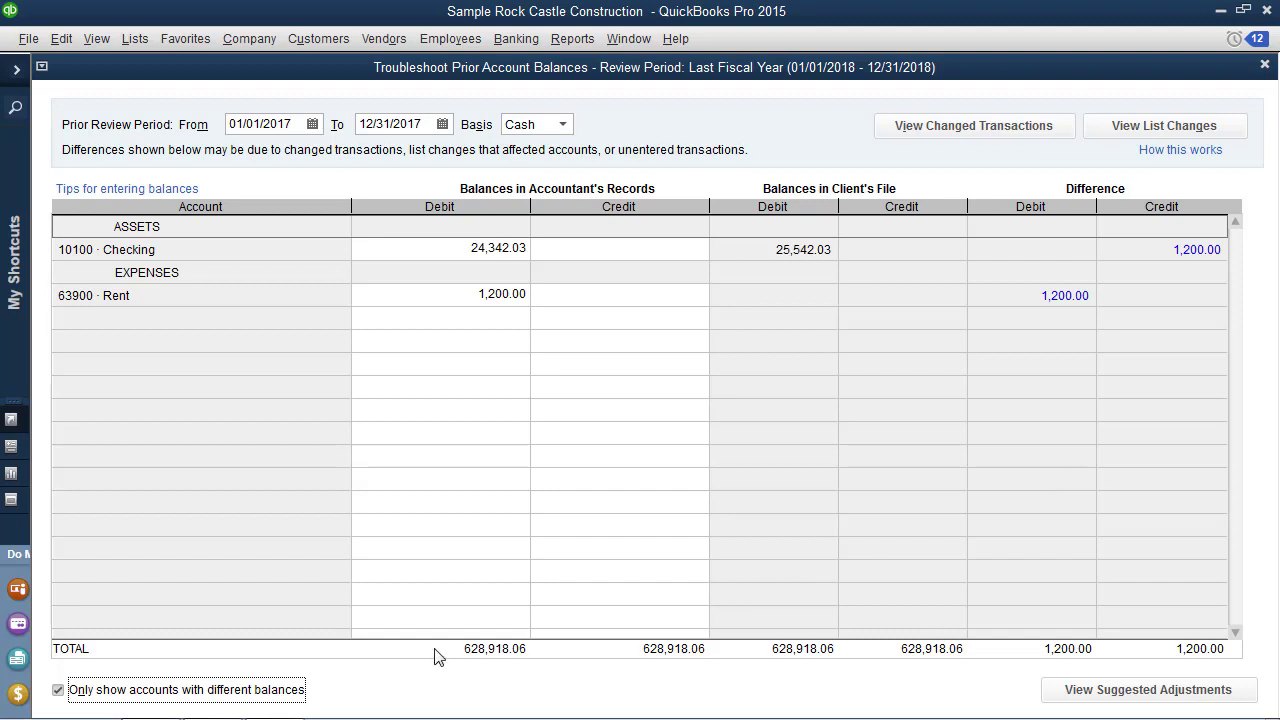
left_click(56, 690)
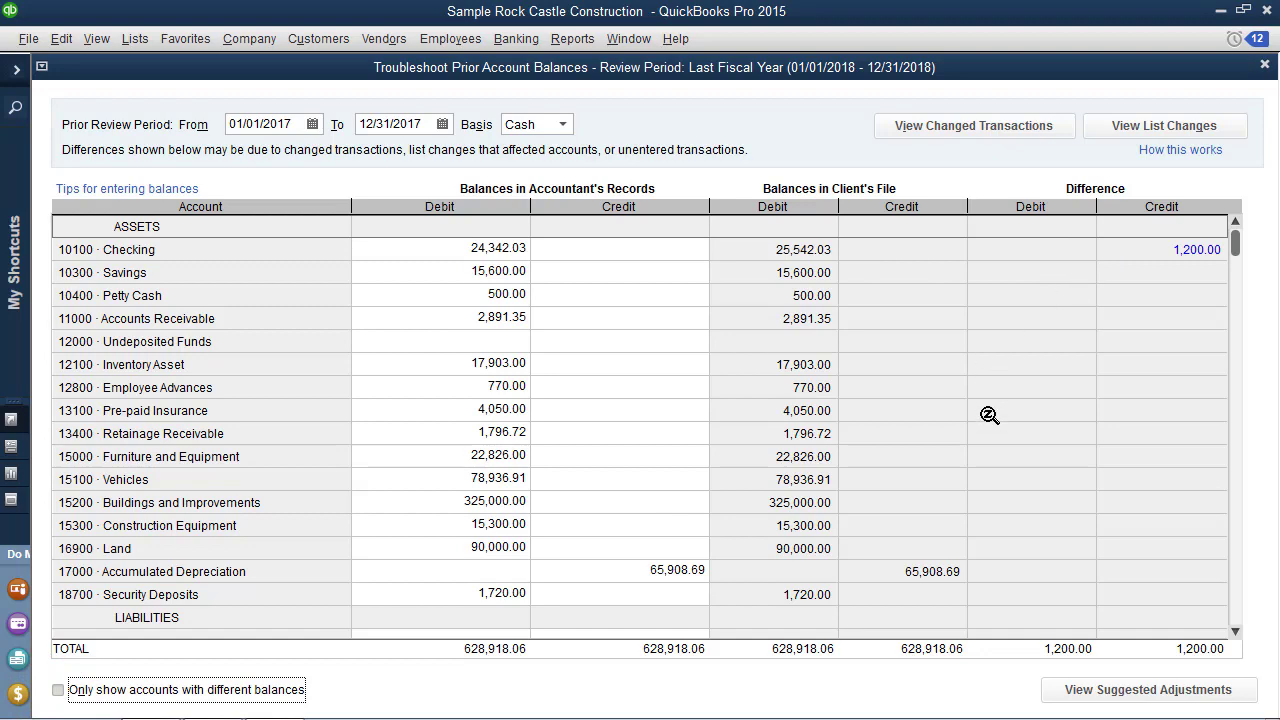
Step: Save the suggested balance adjustment dated 12/31/2017 and its suggested reversing journal entry dated 01/01/2018
left_click(1117, 690)
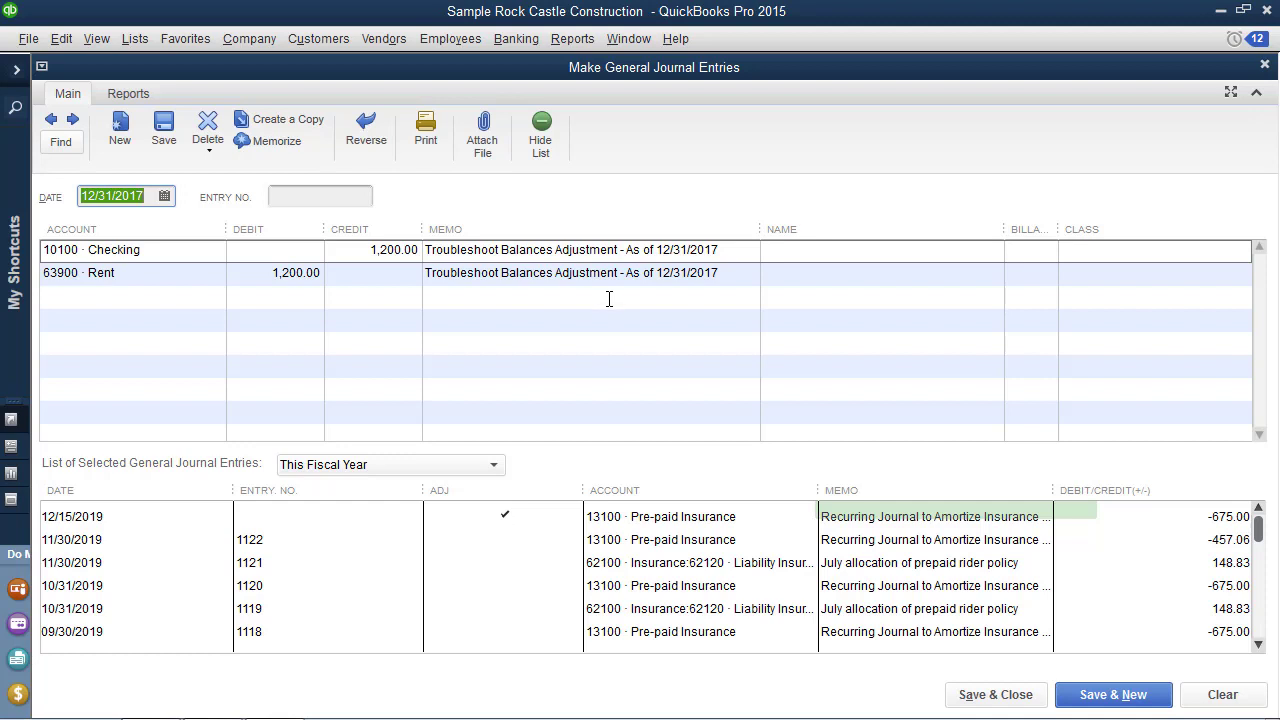
left_click(1025, 703)
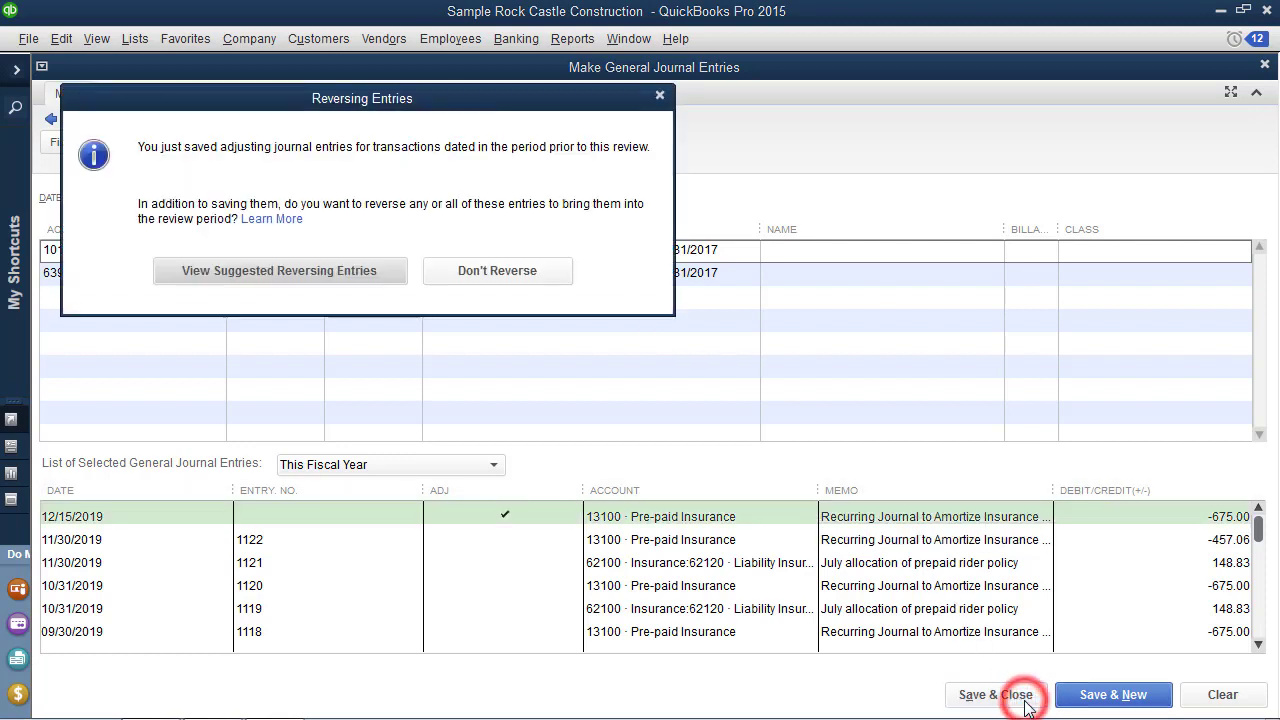
left_click(357, 272)
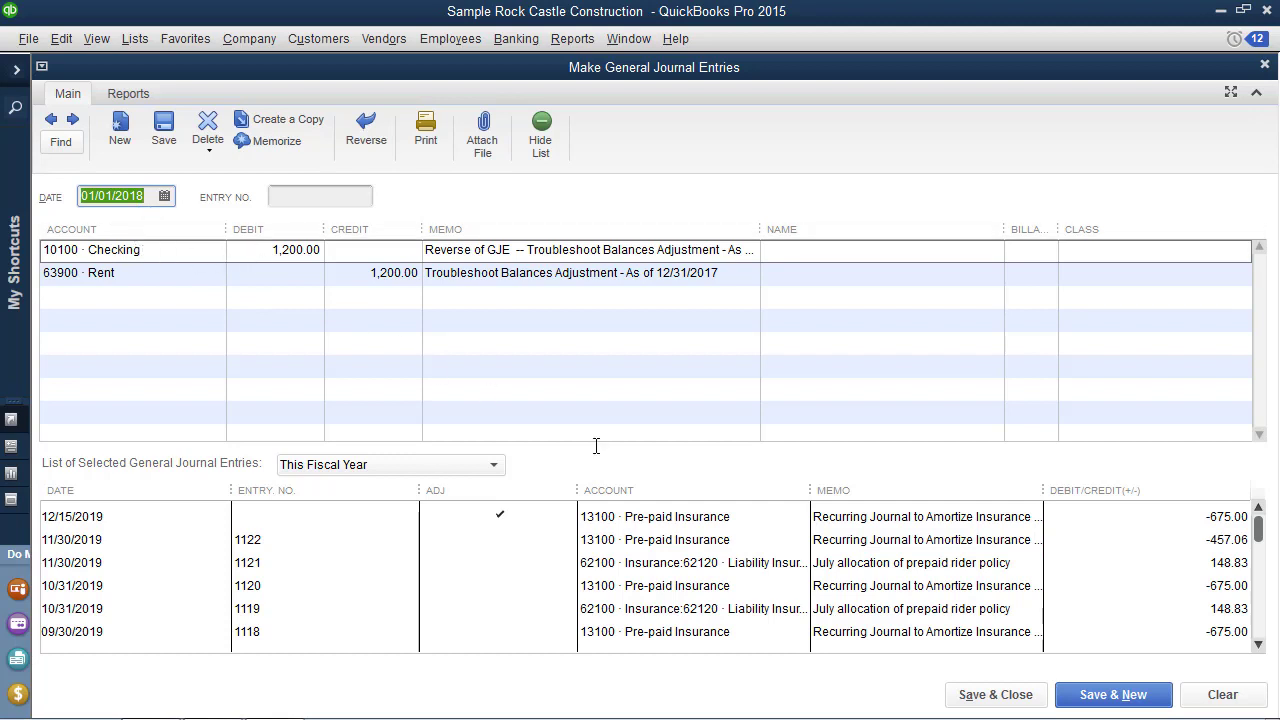
left_click(1013, 697)
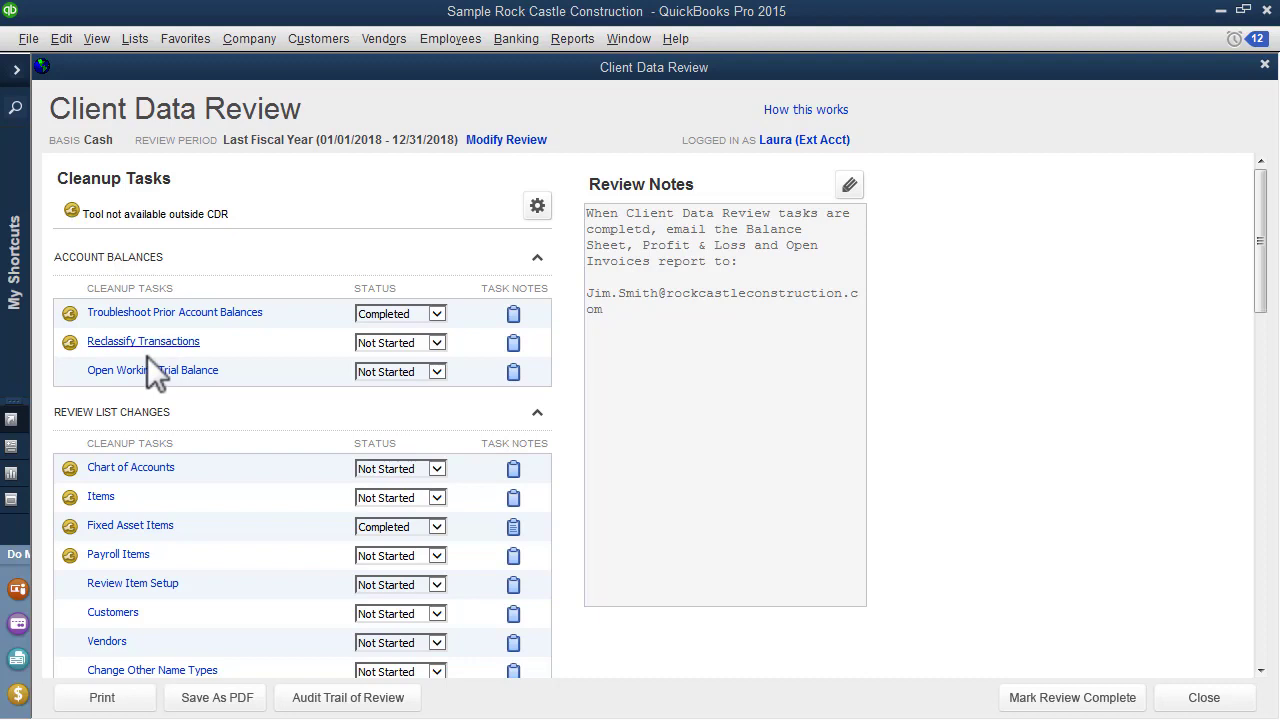
Step: Run the standard Profit & Loss report for Last Fiscal Year
left_click(570, 43)
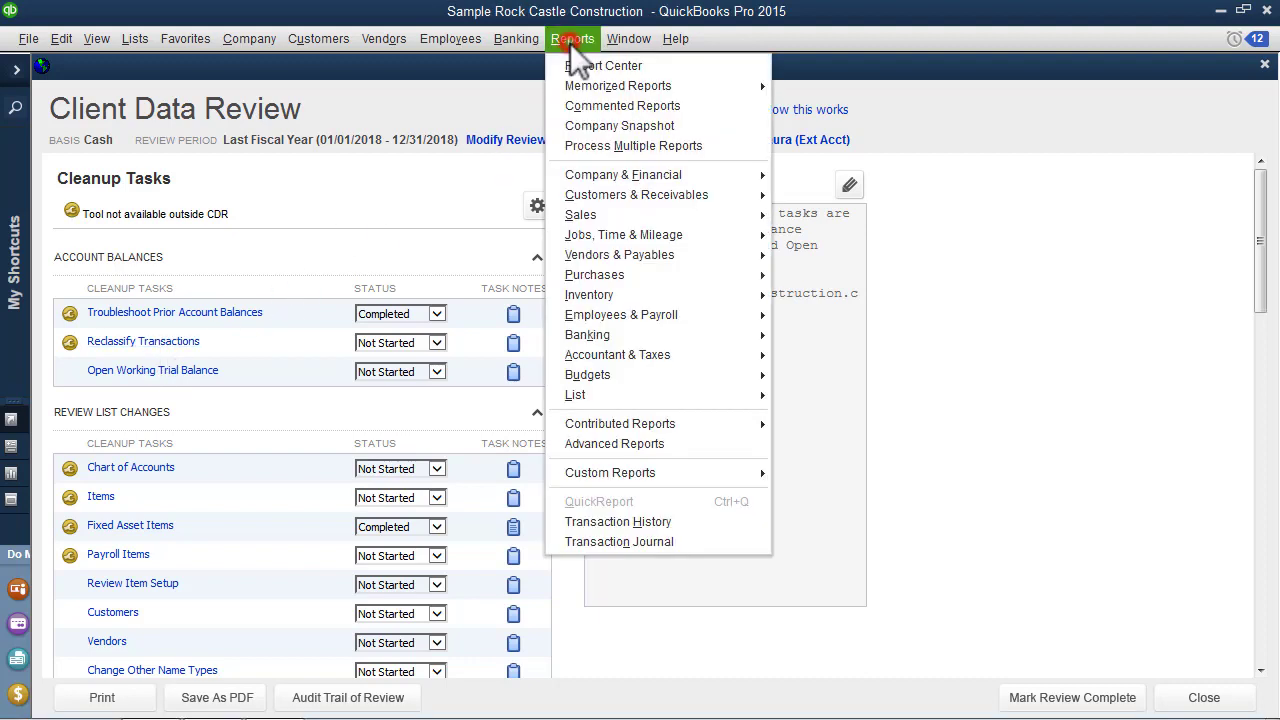
left_click(592, 170)
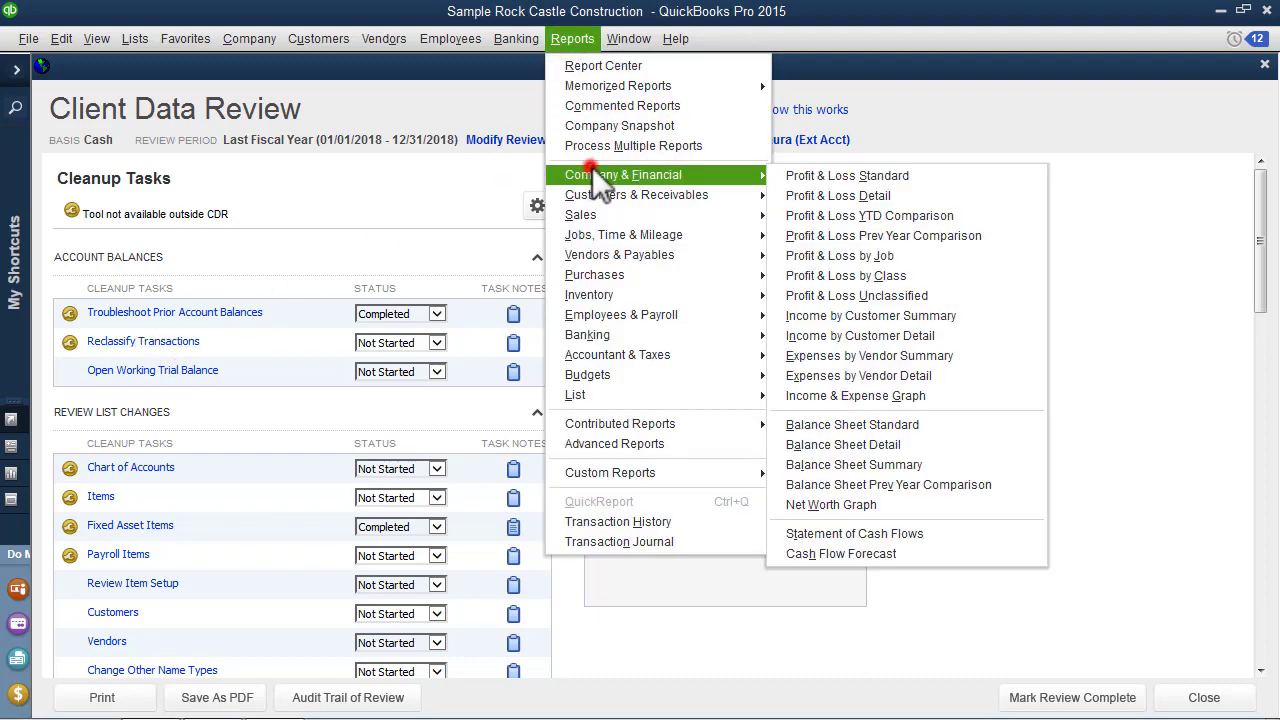
left_click(805, 178)
left_click(280, 128)
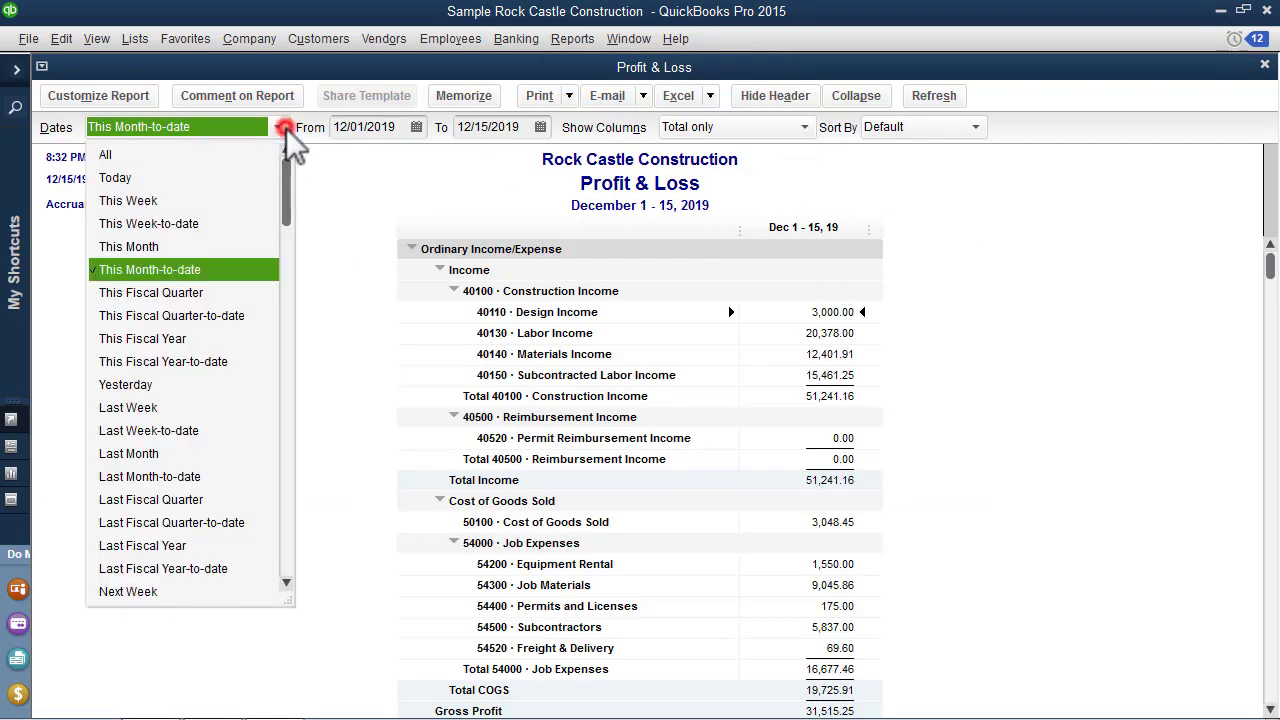
left_click(150, 545)
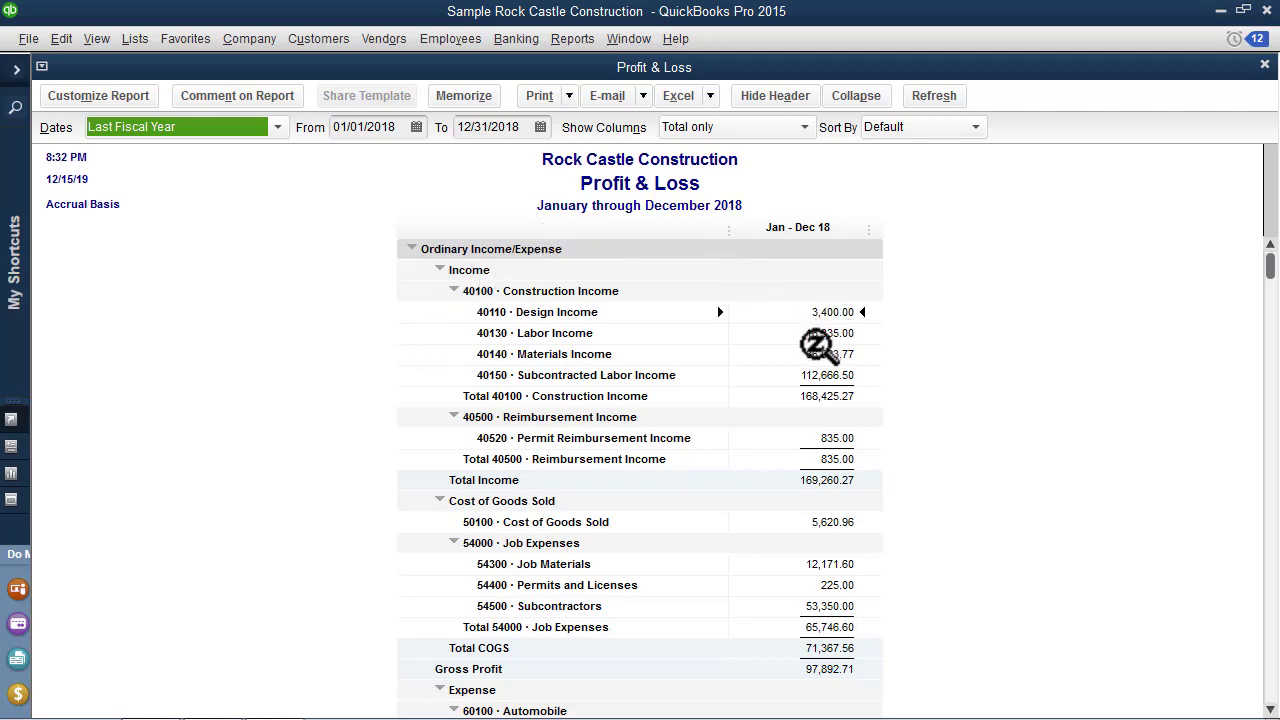
Step: Examine the transactions behind the 60110 Fuel amount, and close both reports to return to the Client Data Review
scroll(814, 346, "down", 1)
scroll(814, 346, "down", 4)
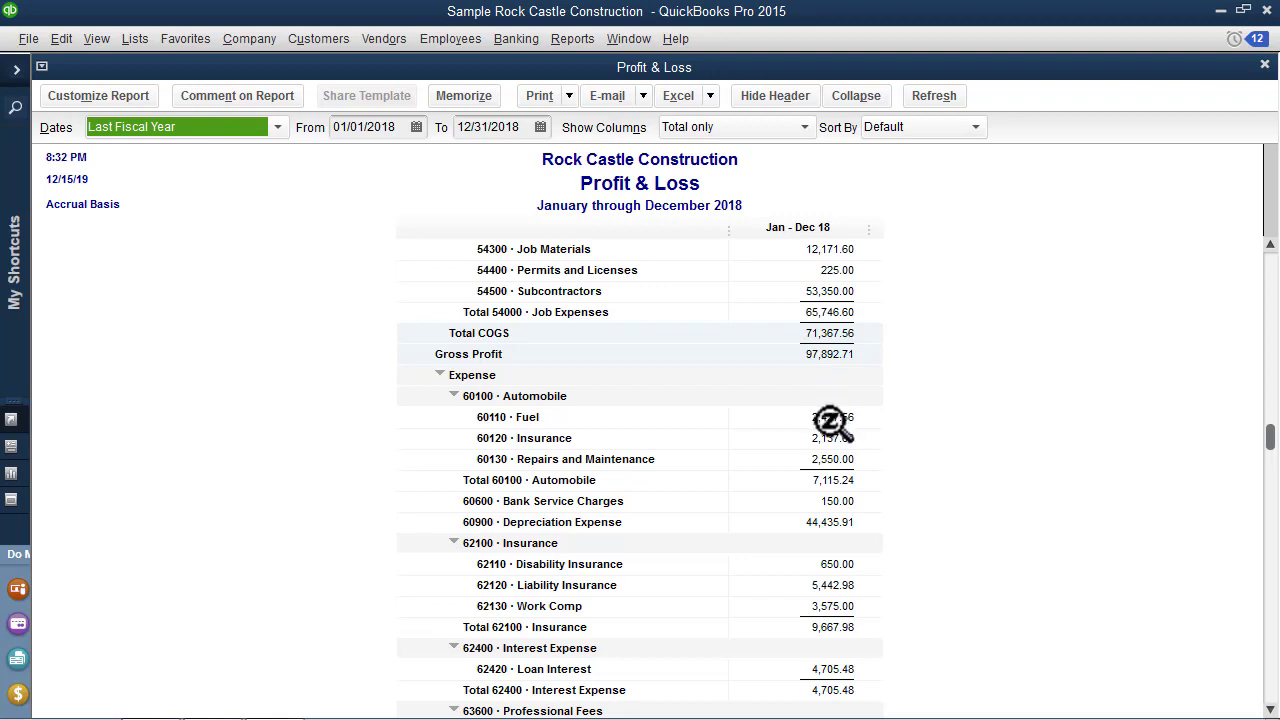
double_click(831, 420)
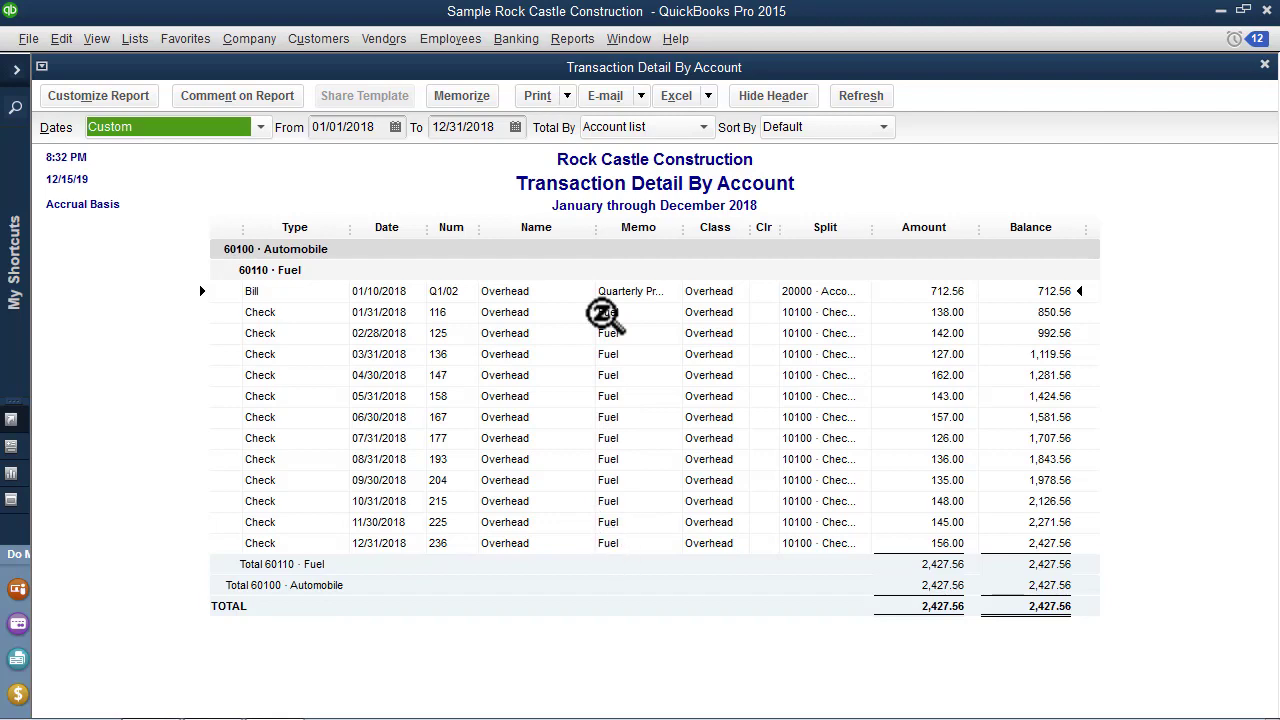
left_click(1264, 65)
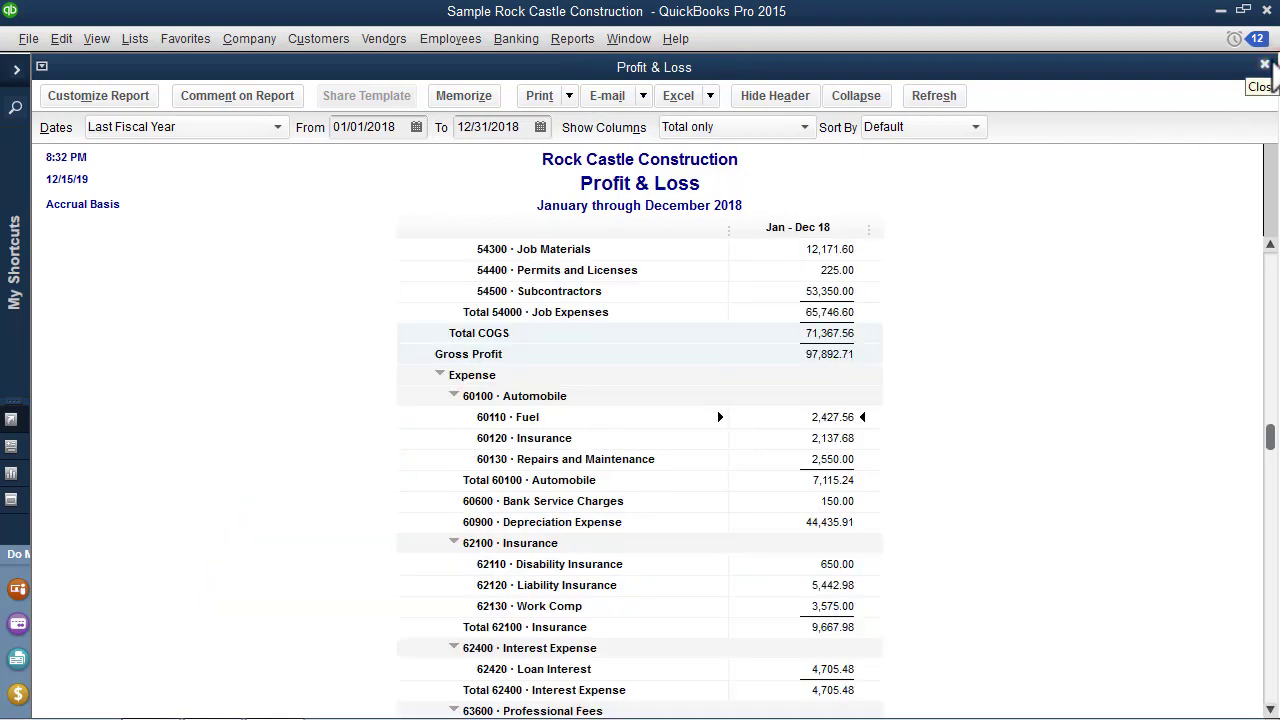
left_click(1265, 64)
left_click(666, 352)
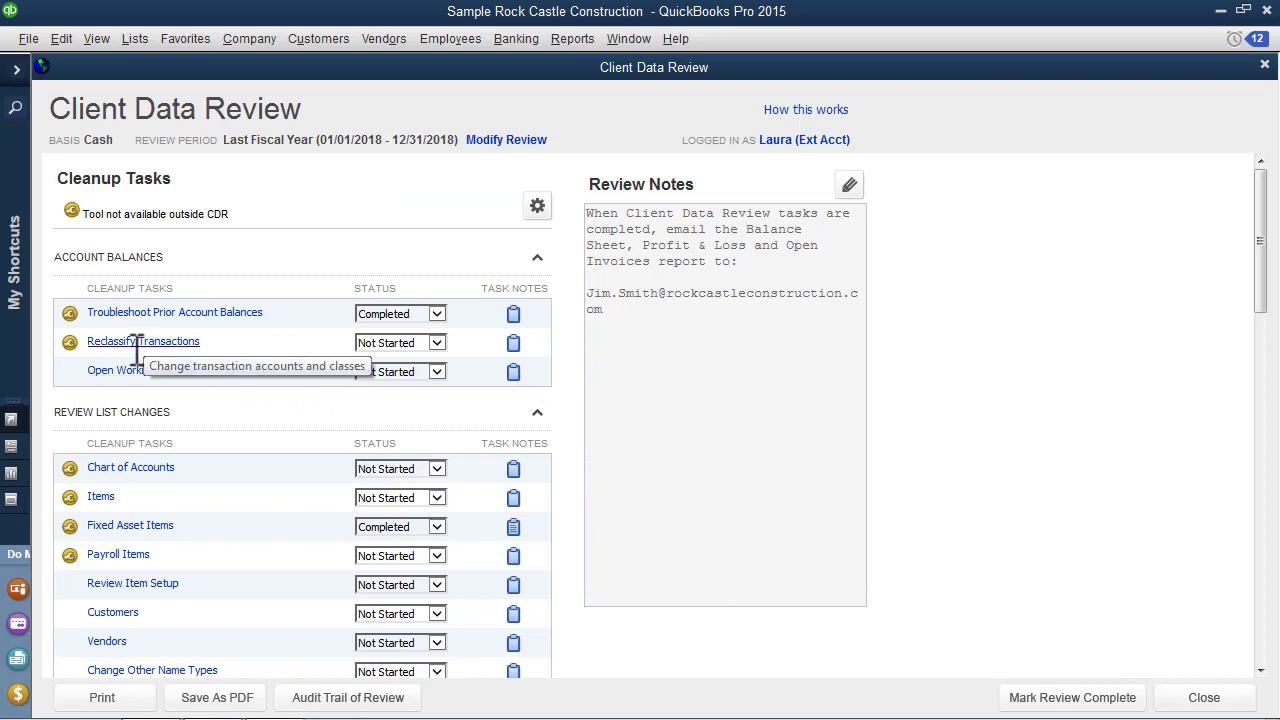
Step: Open Reclassify Transactions, check the 60120 Insurance transactions, and list the transactions of the 60110 Fuel account
left_click(188, 342)
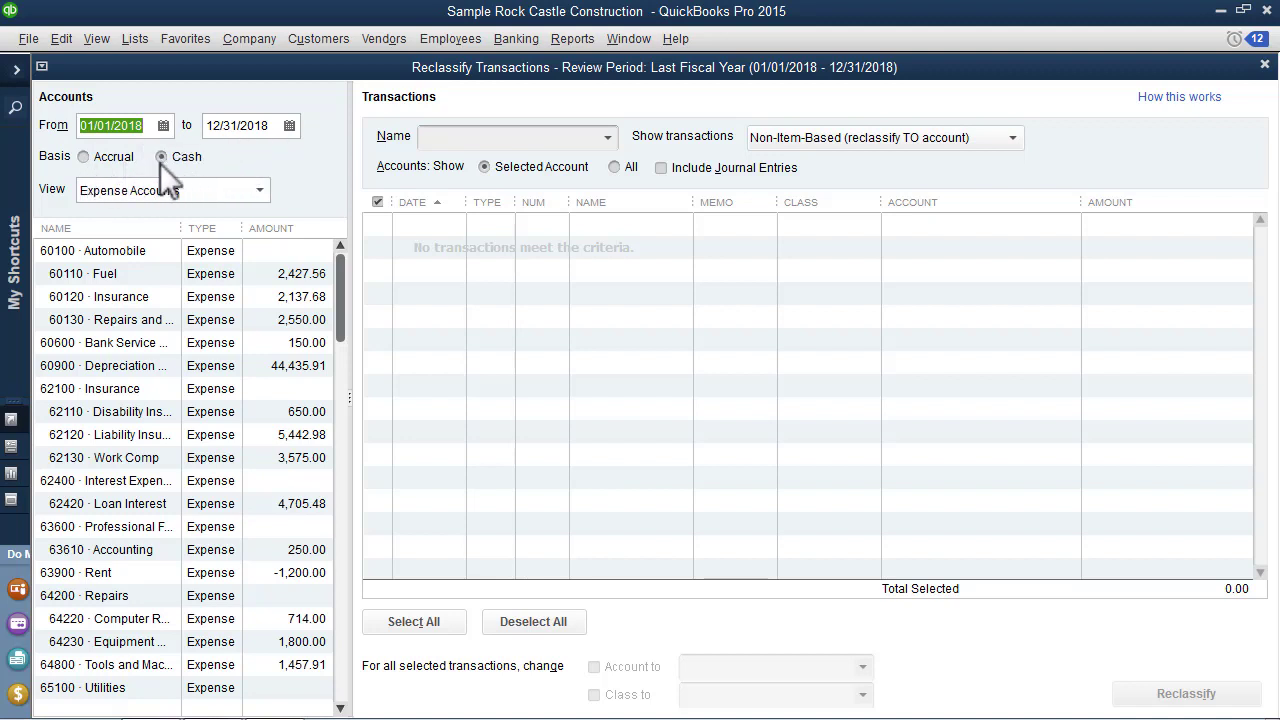
left_click(258, 191)
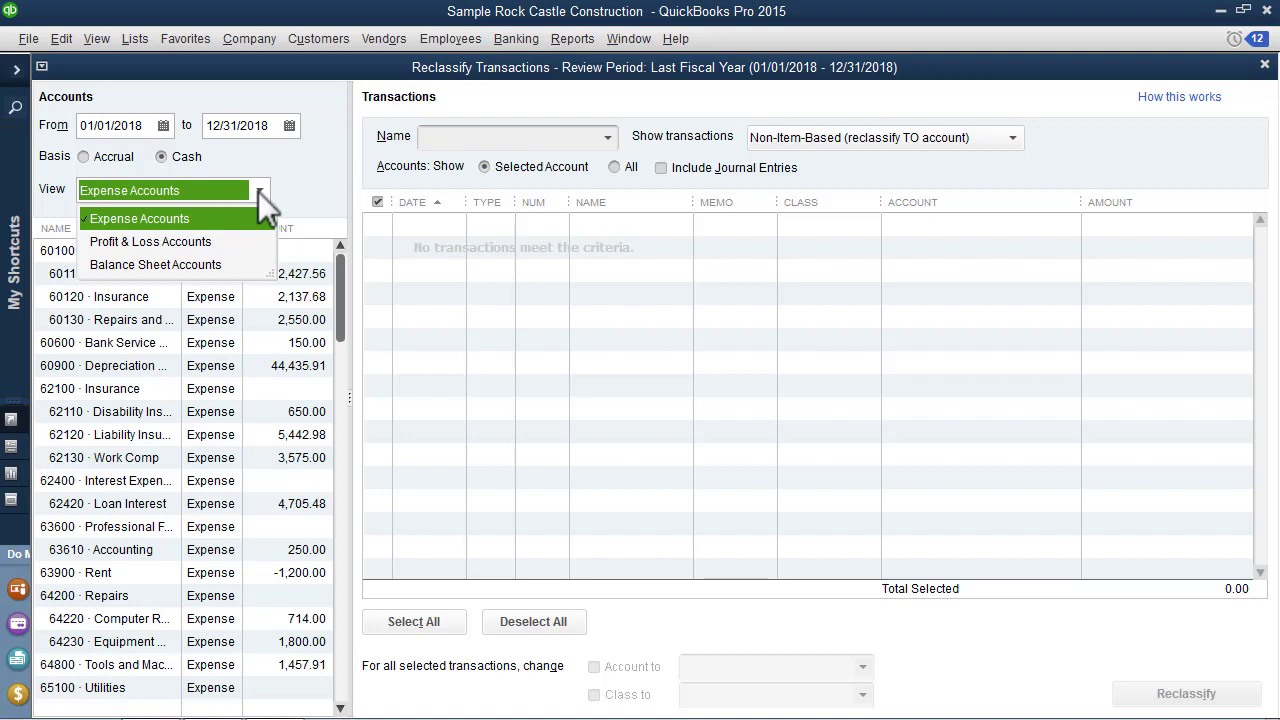
left_click(258, 191)
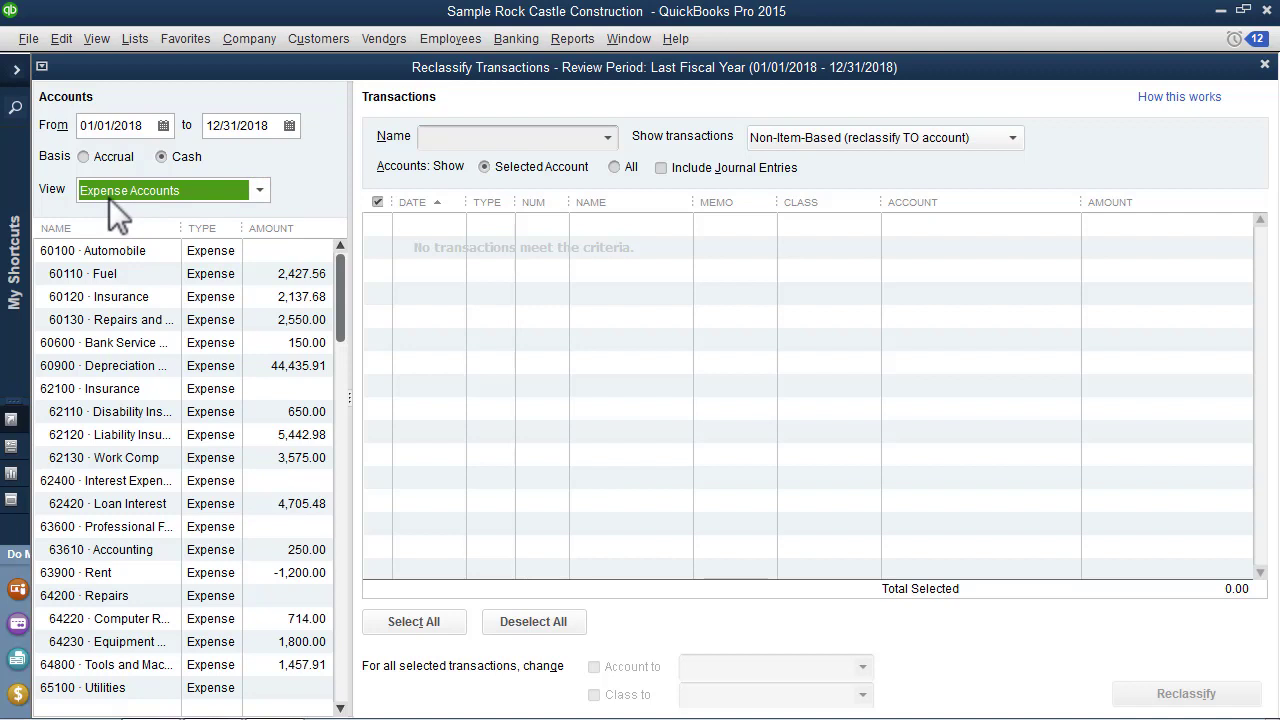
left_click(115, 273)
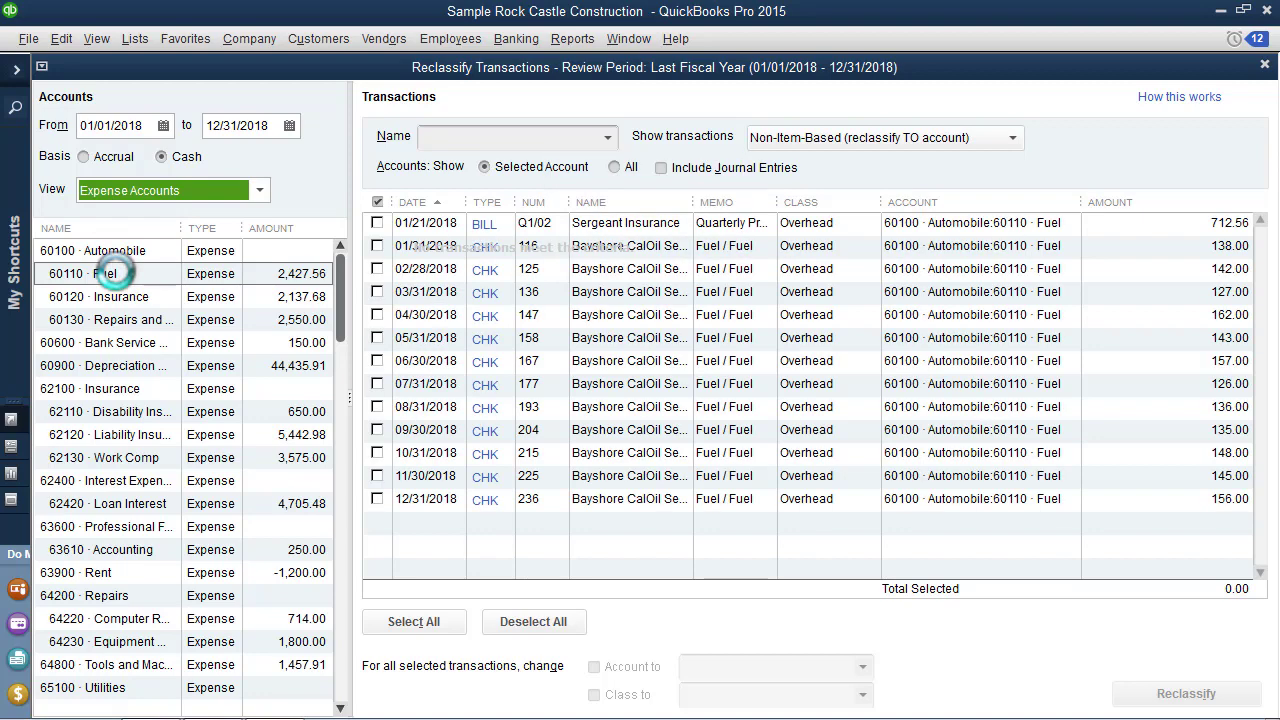
left_click(118, 297)
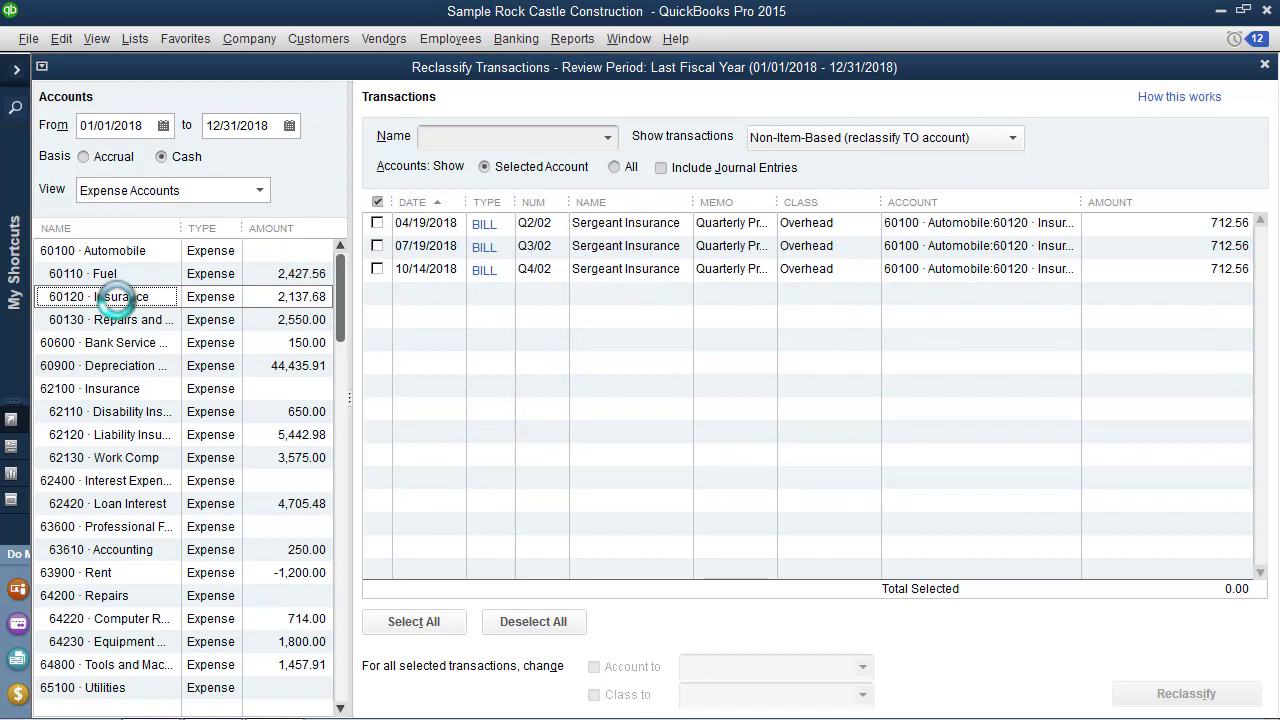
left_click(110, 274)
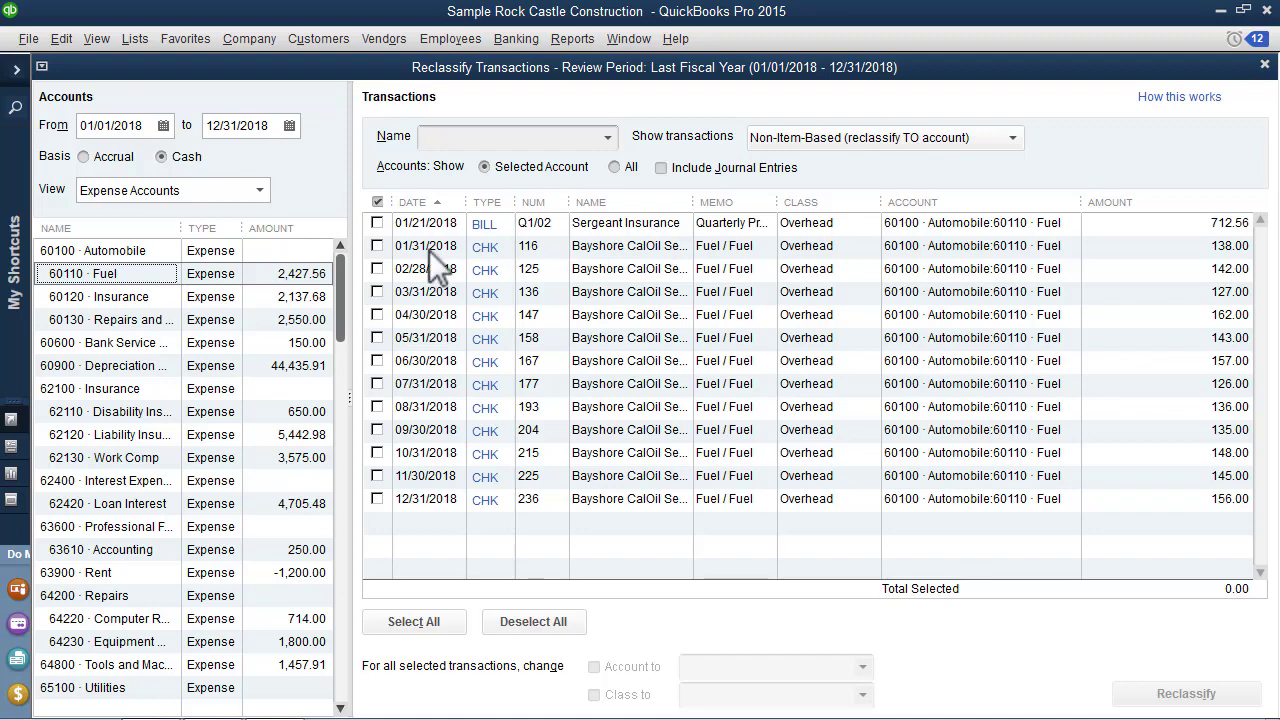
Step: Select the 01/21/2018 Sergeant Insurance bill and set the account to change it to as 62100 Insurance
left_click(377, 224)
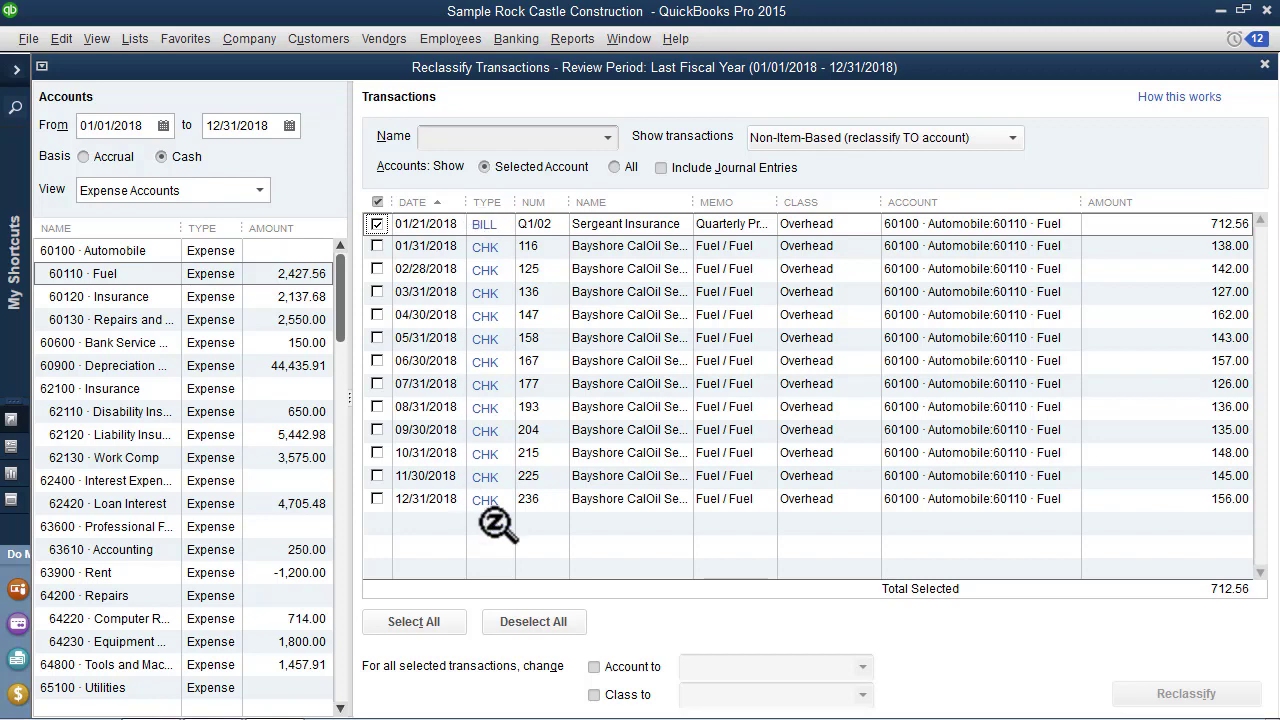
left_click(595, 667)
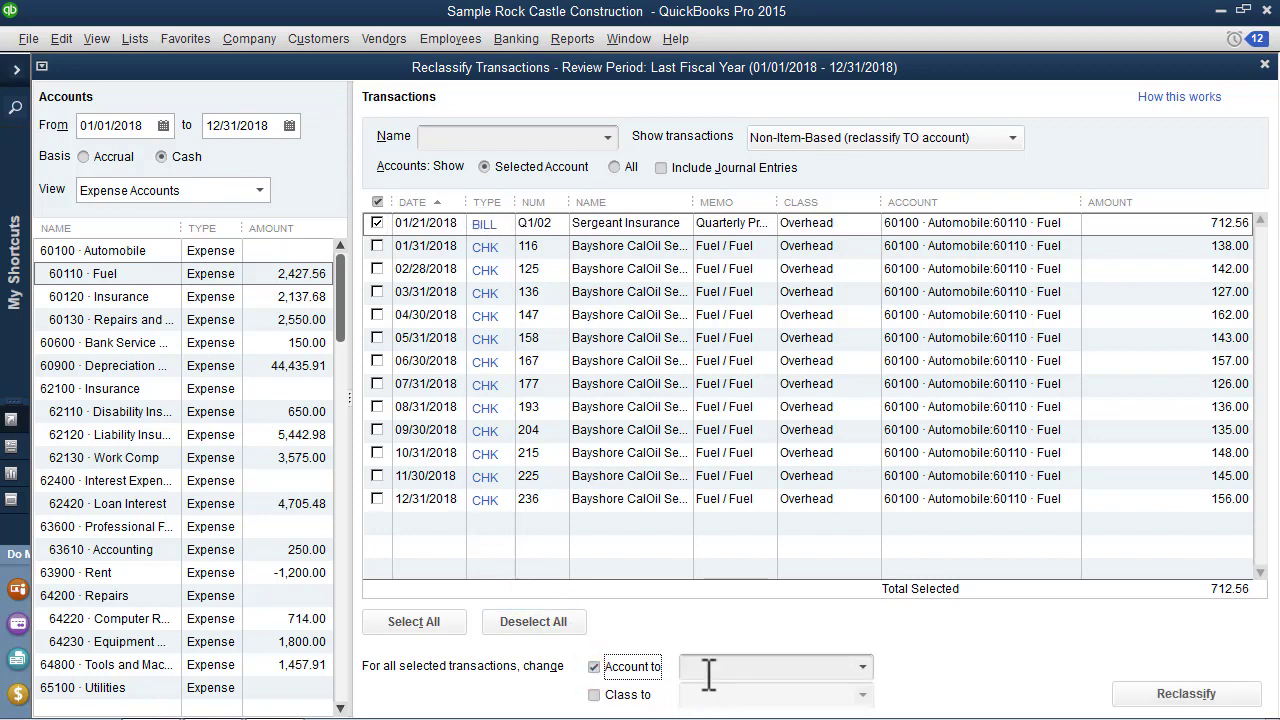
left_click(710, 668)
type("Insurance")
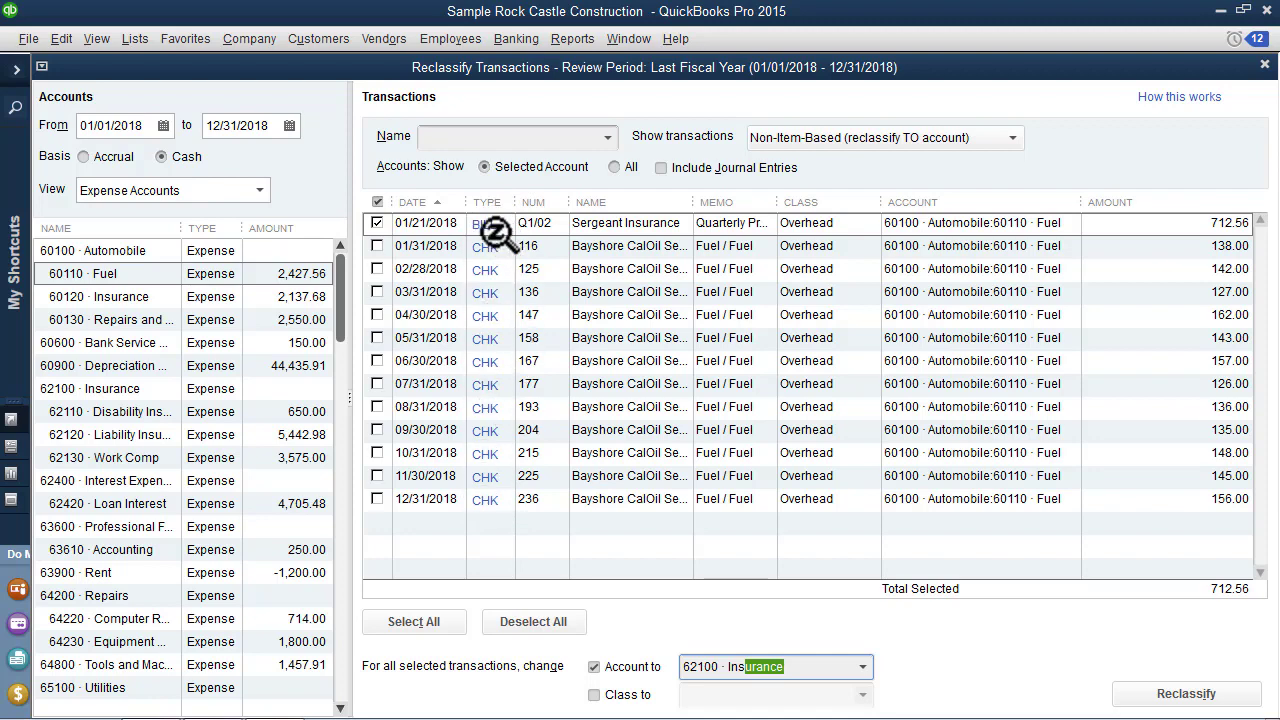
Step: Filter the Fuel transactions by the name Sergeant Insurance, and clear the name filter to restore the full list
left_click(455, 136)
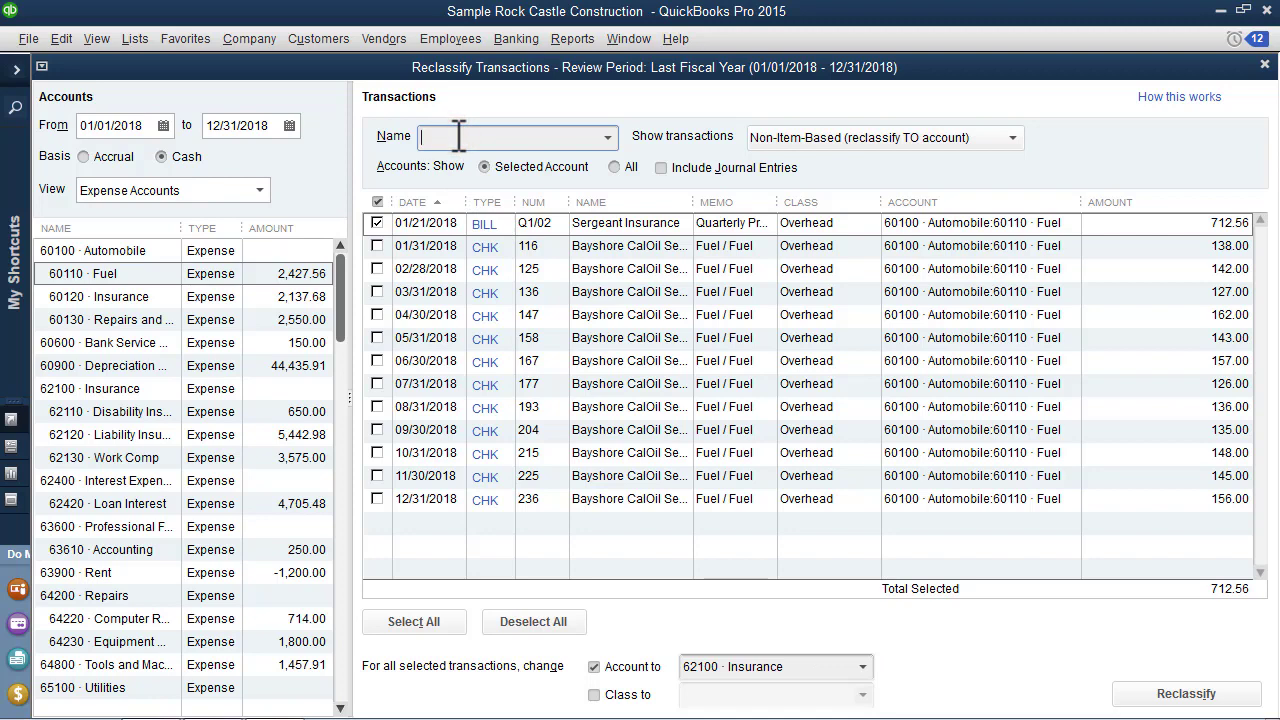
type("Sergeant Insurance")
key("Tab")
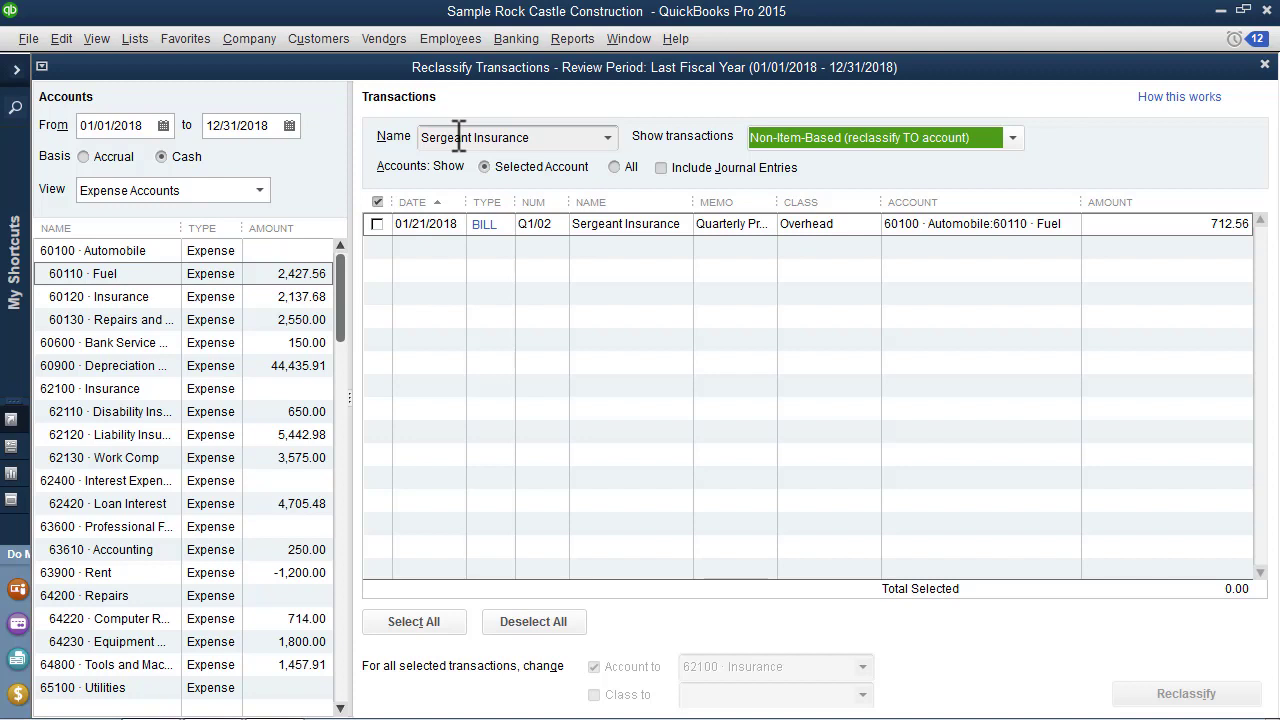
left_click(540, 137)
key("BackSpace")
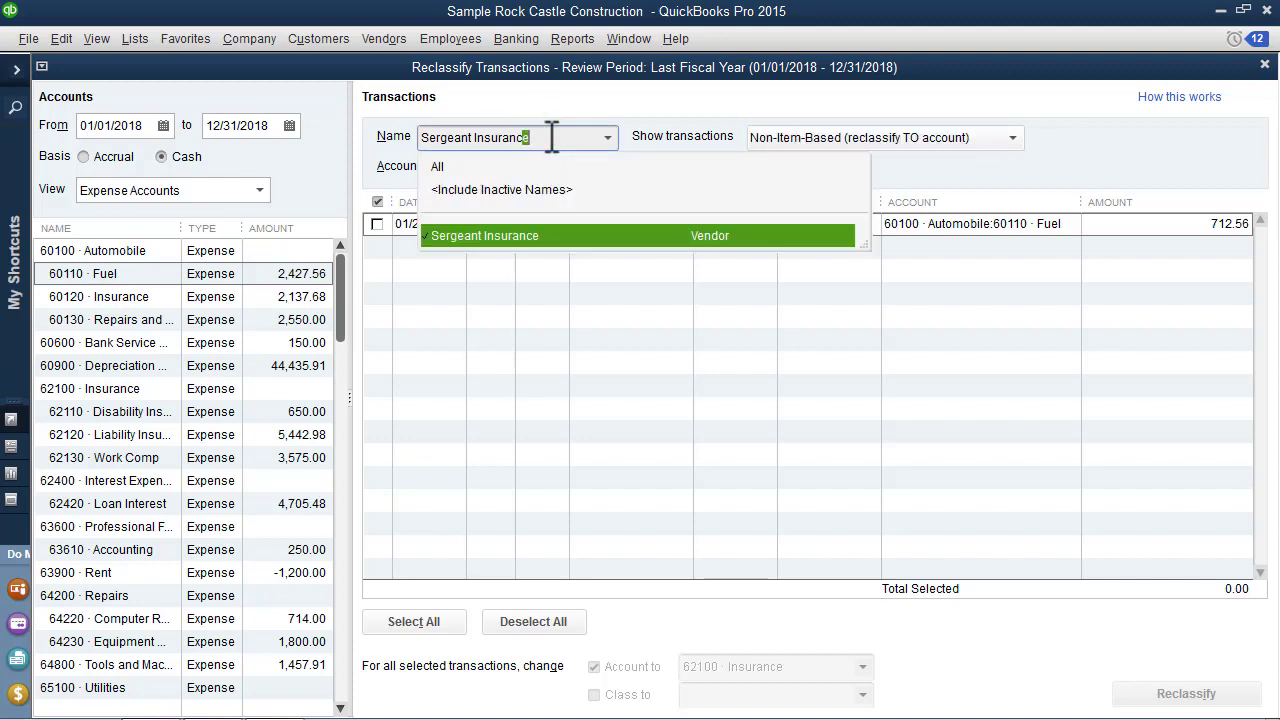
key("BackSpace")
key("BackSpace")
key("BackSpace")
key("BackSpace")
key("BackSpace")
key("BackSpace")
key("BackSpace")
key("BackSpace")
key("BackSpace")
key("BackSpace")
key("BackSpace")
key("BackSpace")
key("BackSpace")
key("BackSpace")
key("BackSpace")
key("BackSpace")
key("BackSpace")
key("BackSpace")
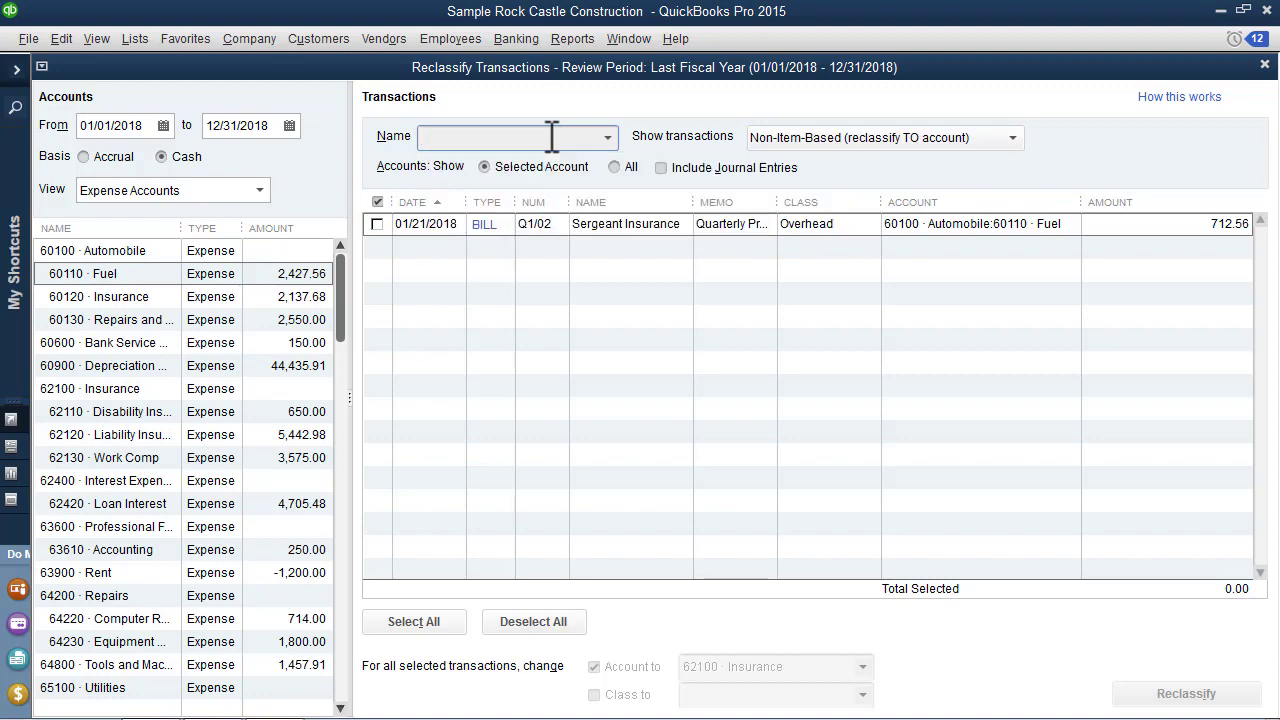
key("Tab")
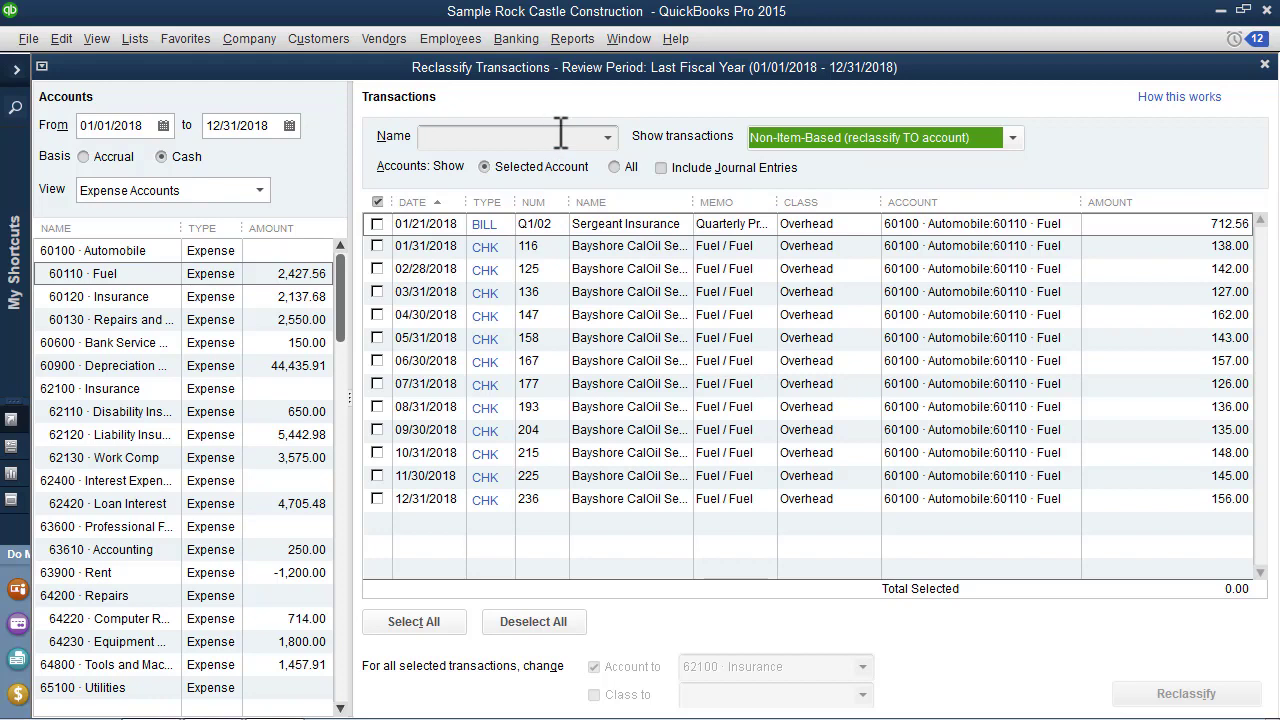
Step: Examine the item-based and non-item-based transaction filter options, and compare the Expenses and Items sections of a blank bill before closing it
left_click(1012, 137)
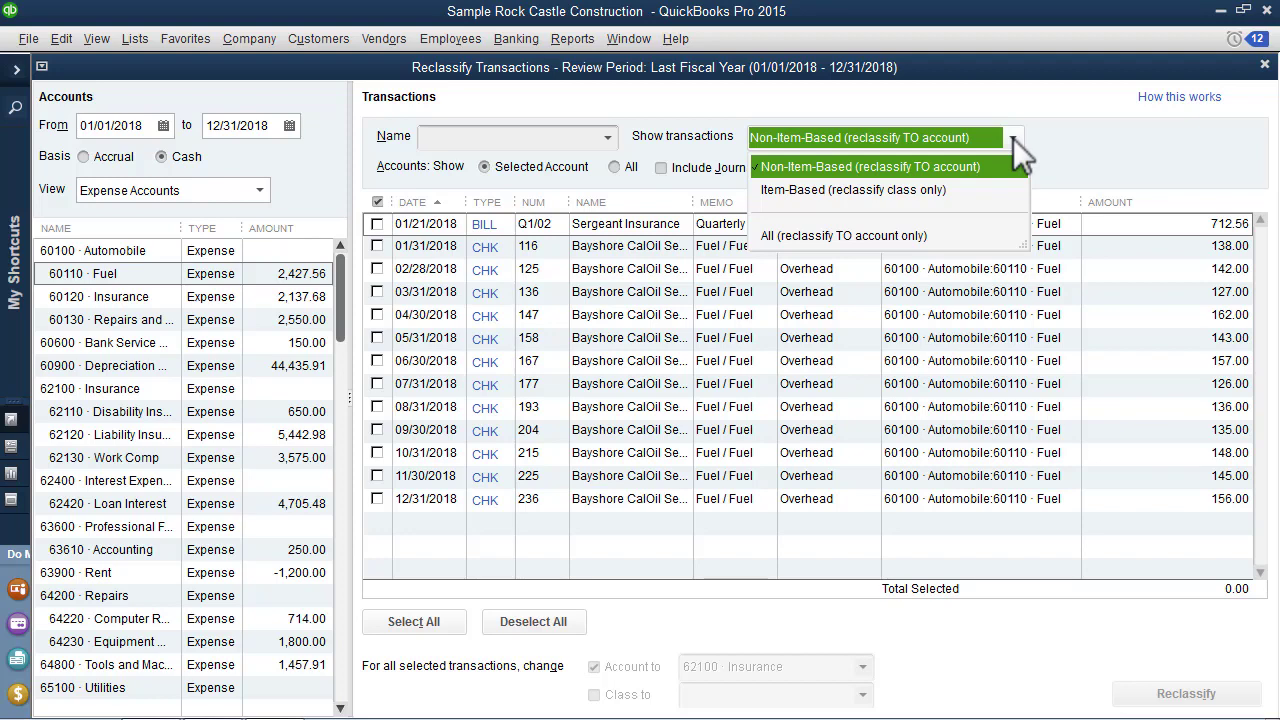
left_click(399, 36)
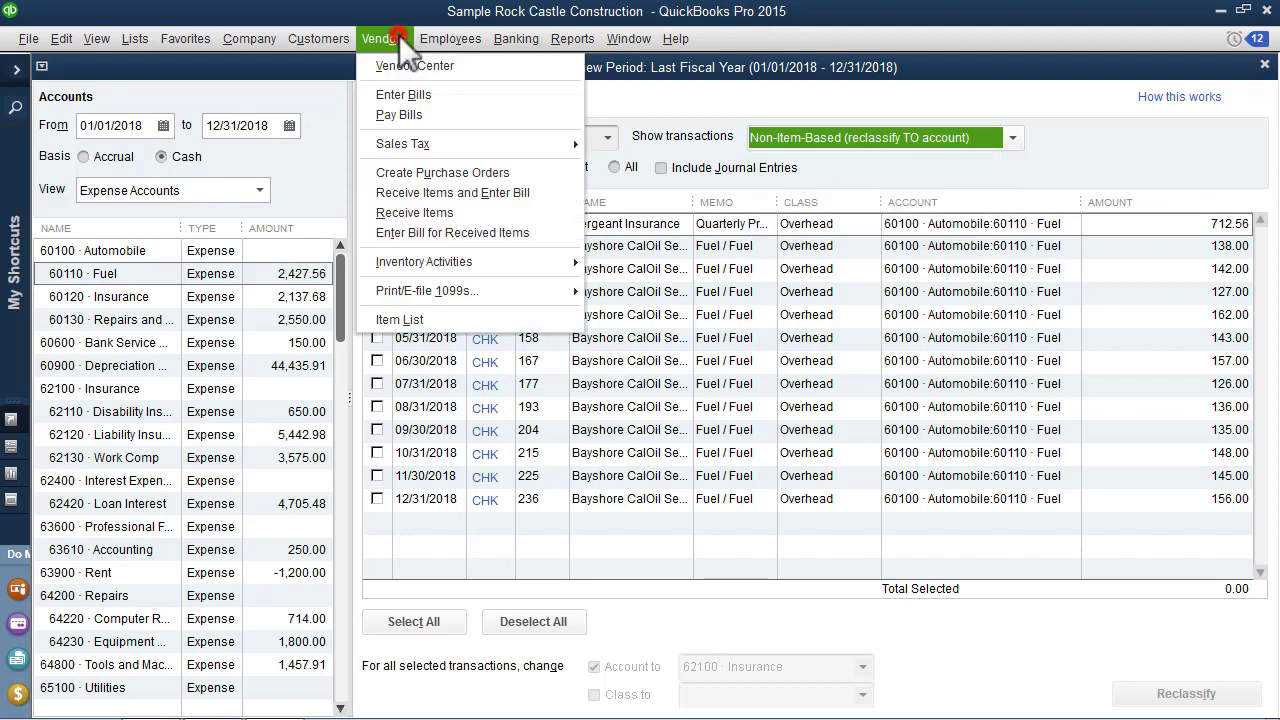
left_click(395, 95)
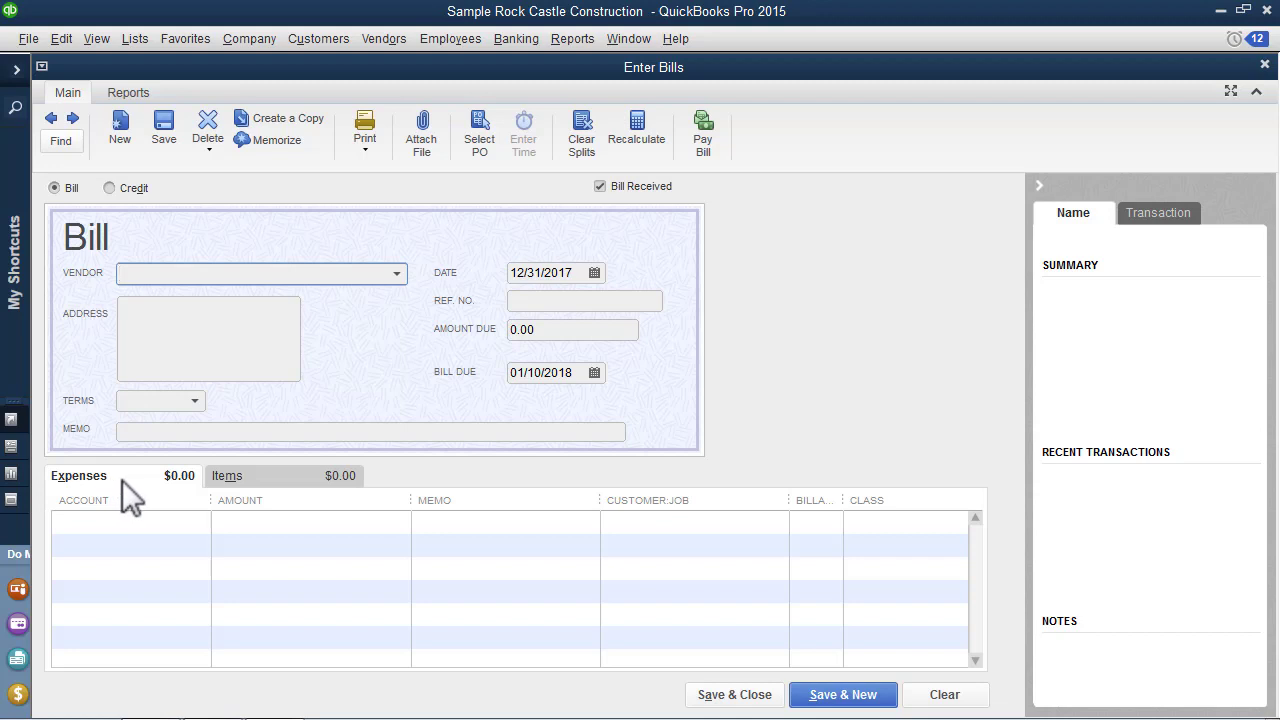
left_click(275, 480)
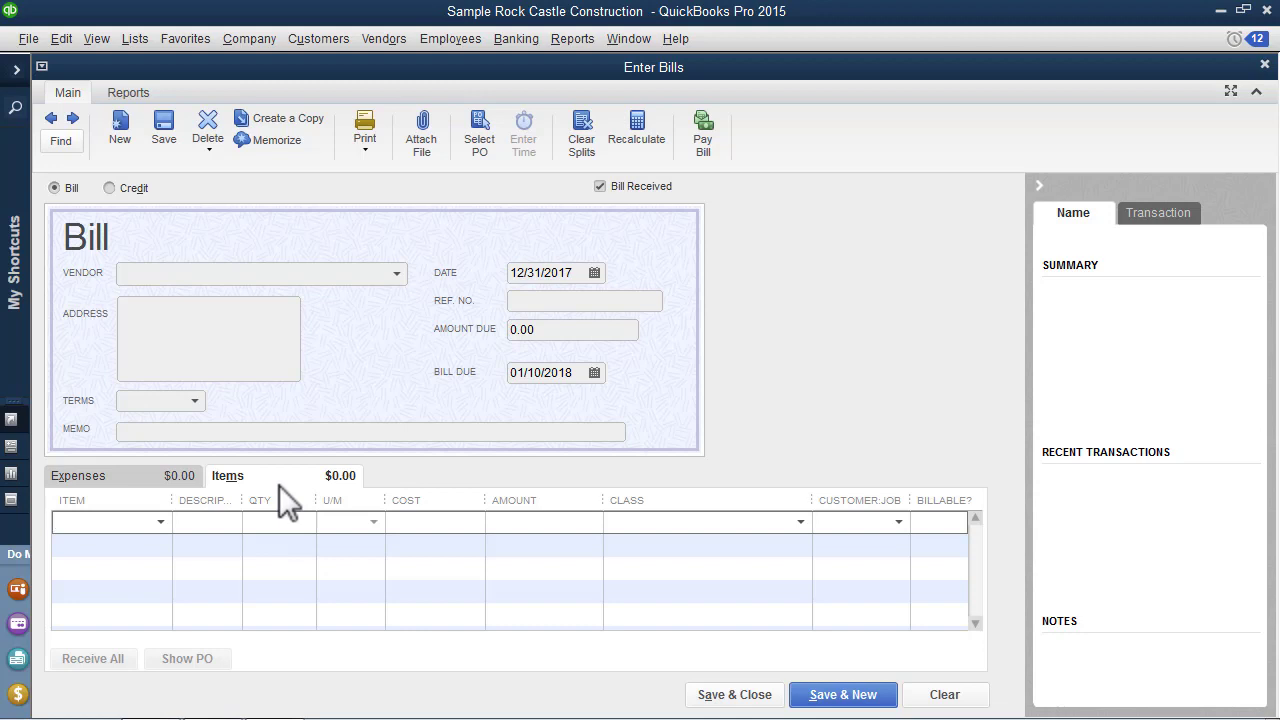
left_click(1264, 64)
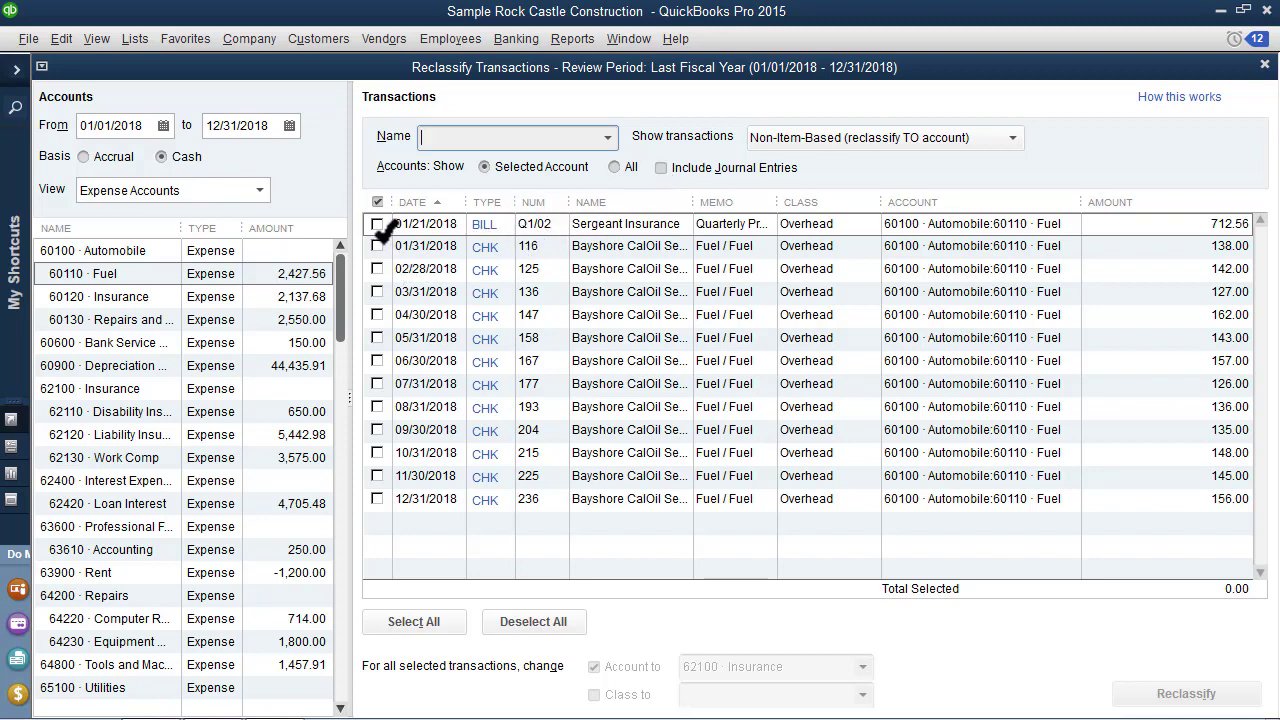
Step: Reclassify the 01/21/2018 Sergeant Insurance bill to 62100 Insurance, and set the Reclassify Transactions task status to Completed
left_click(377, 224)
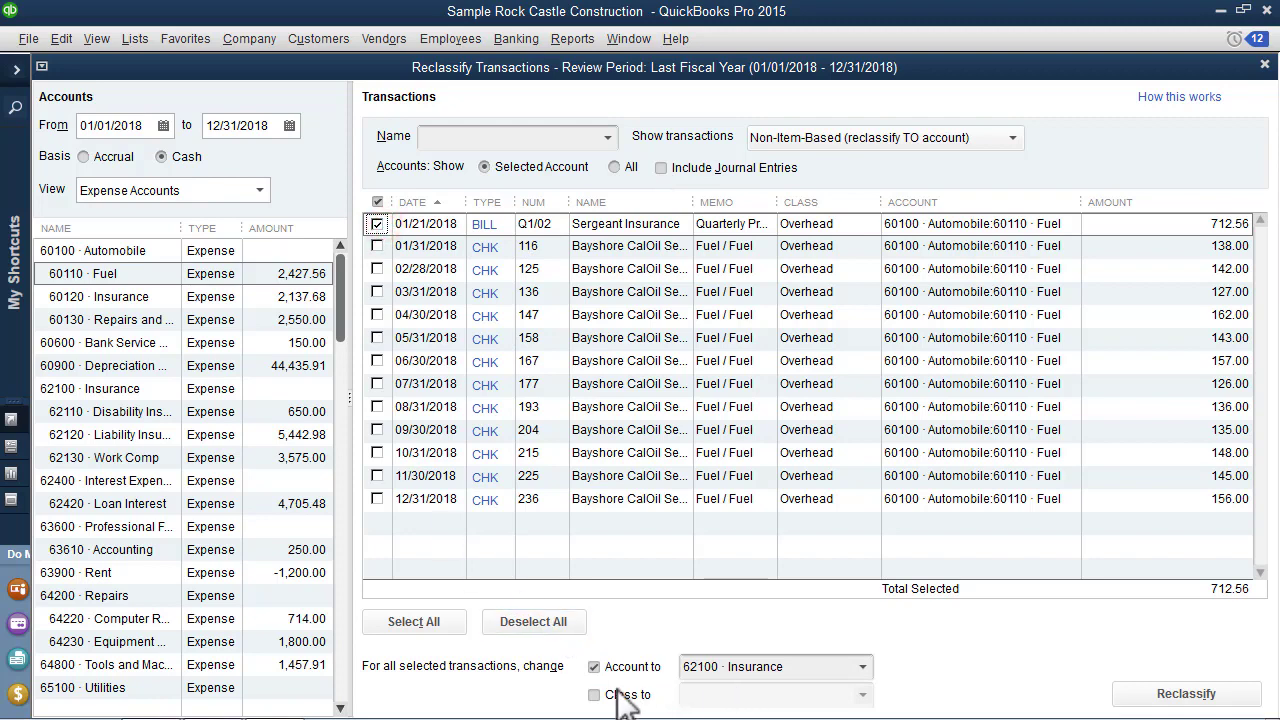
left_click(1160, 688)
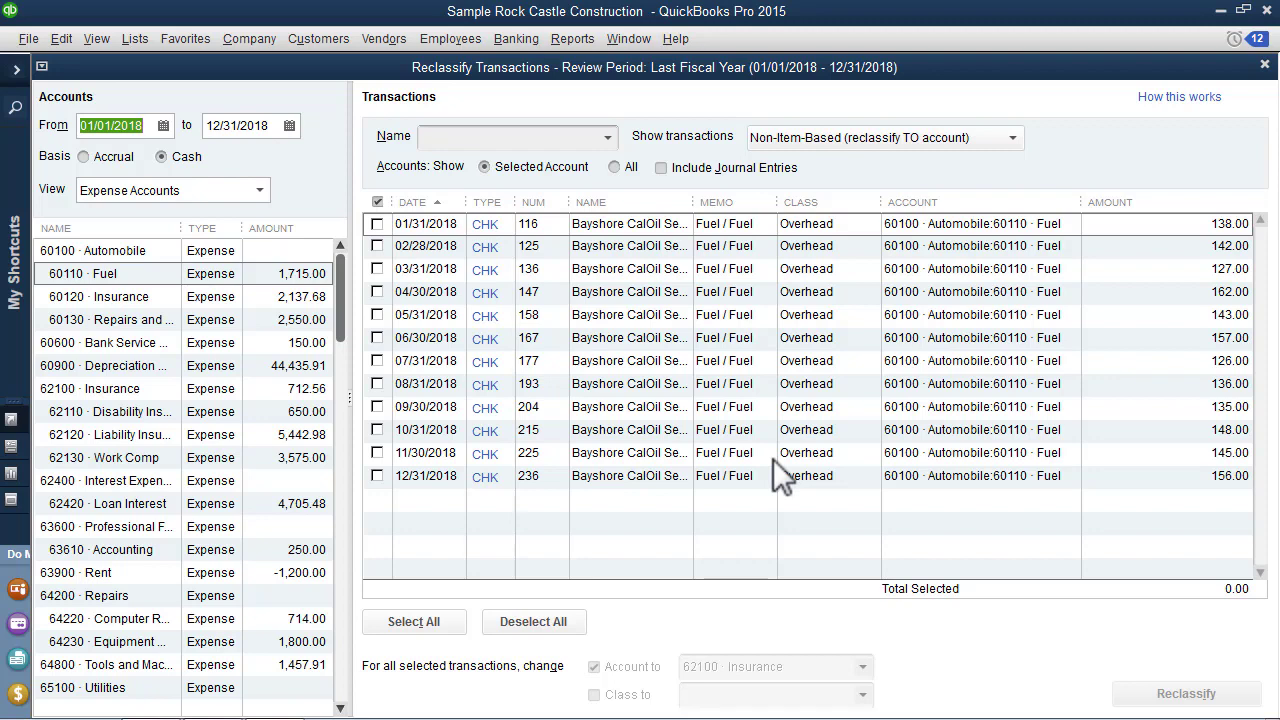
key("Down")
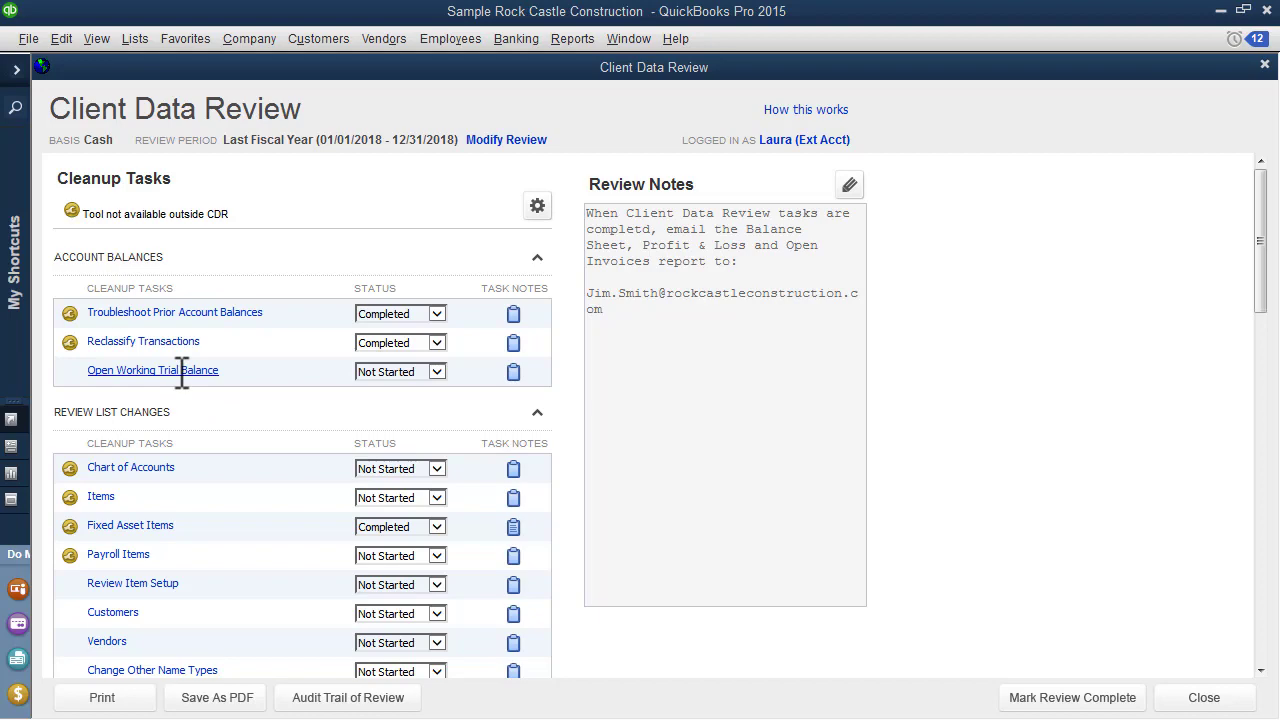
Step: Open the Working Trial Balance for Last Fiscal Year and examine its print preview at a larger zoom
left_click(180, 372)
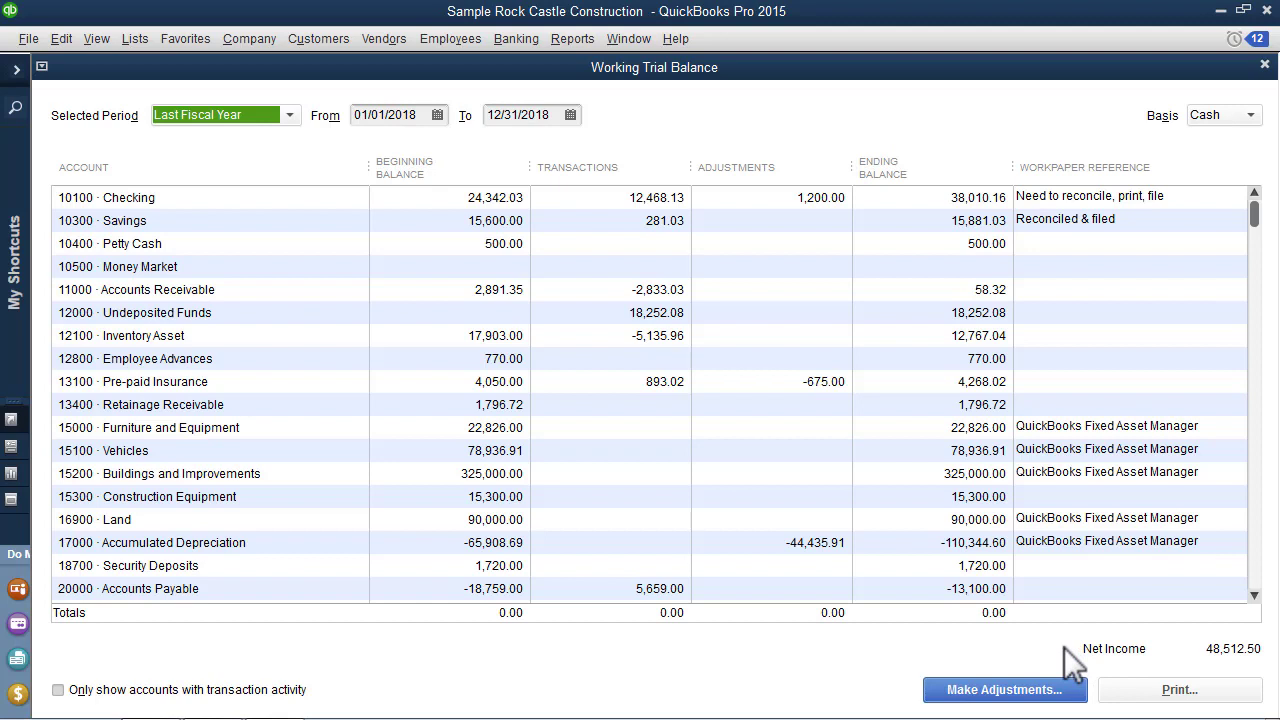
left_click(1136, 692)
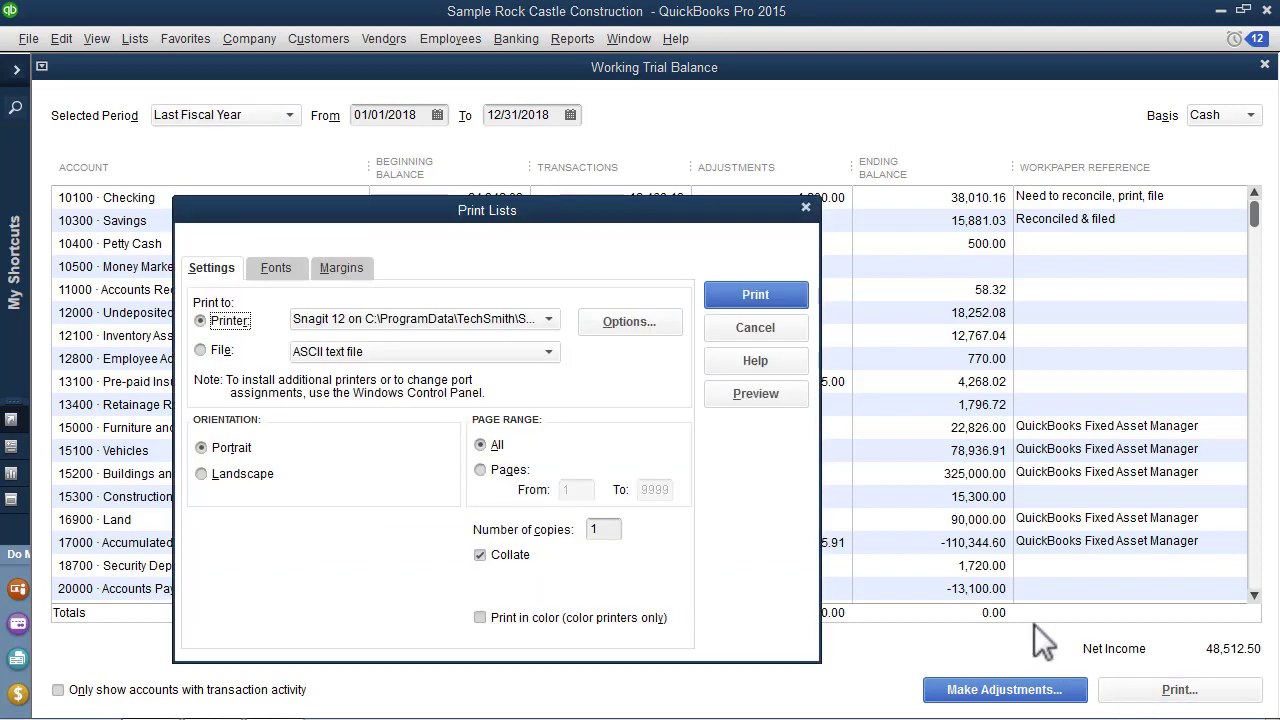
left_click(770, 394)
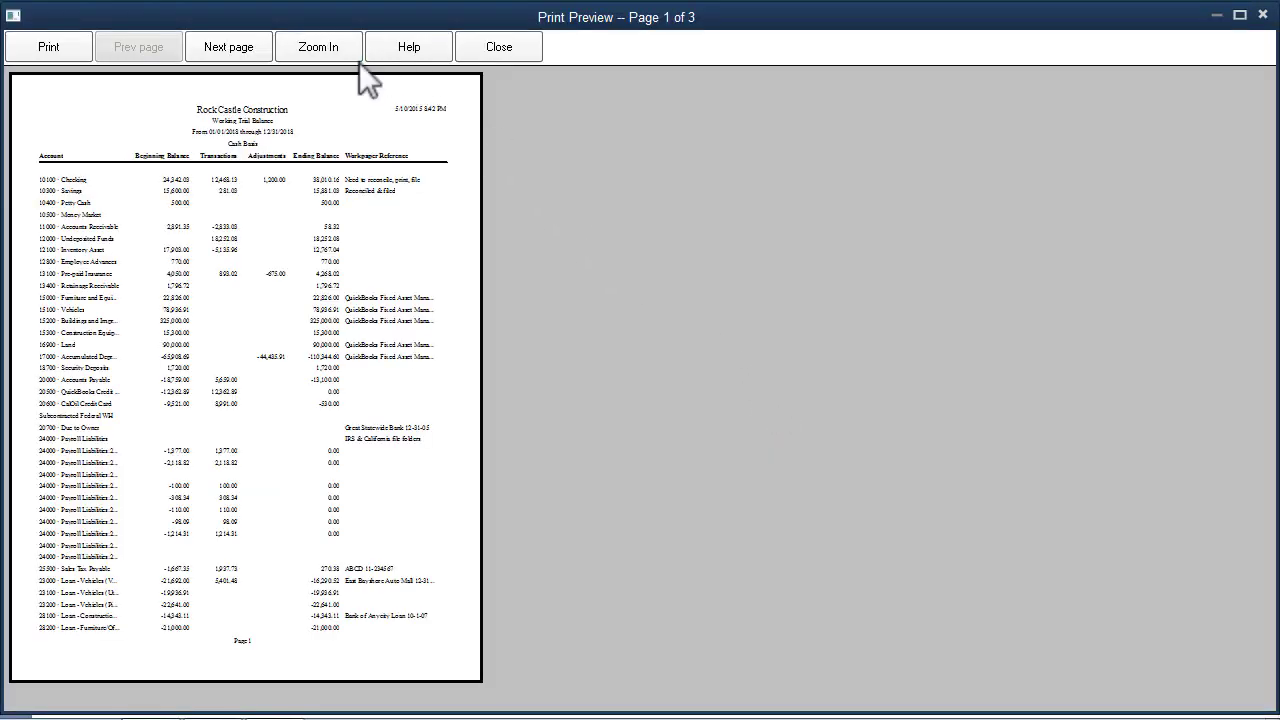
left_click(328, 52)
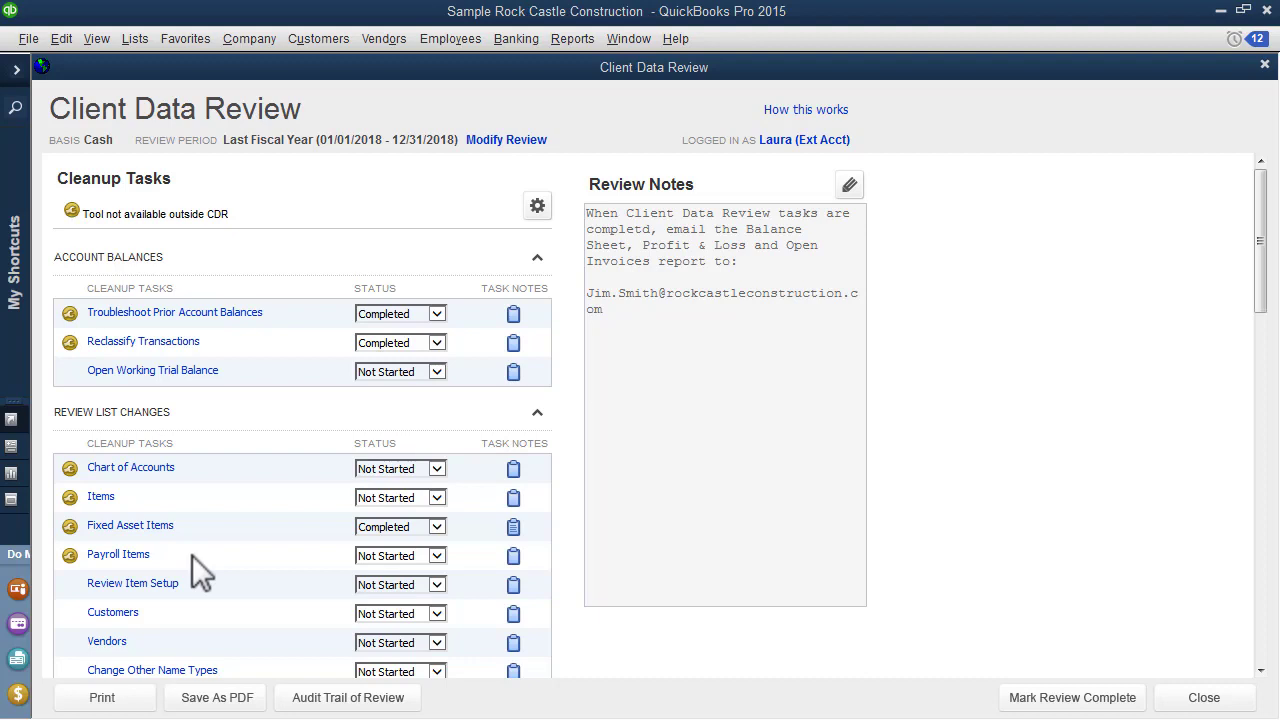
Step: Mark all chart of accounts list changes as reviewed, and redisplay the reviewed items briefly before hiding them again
left_click(142, 470)
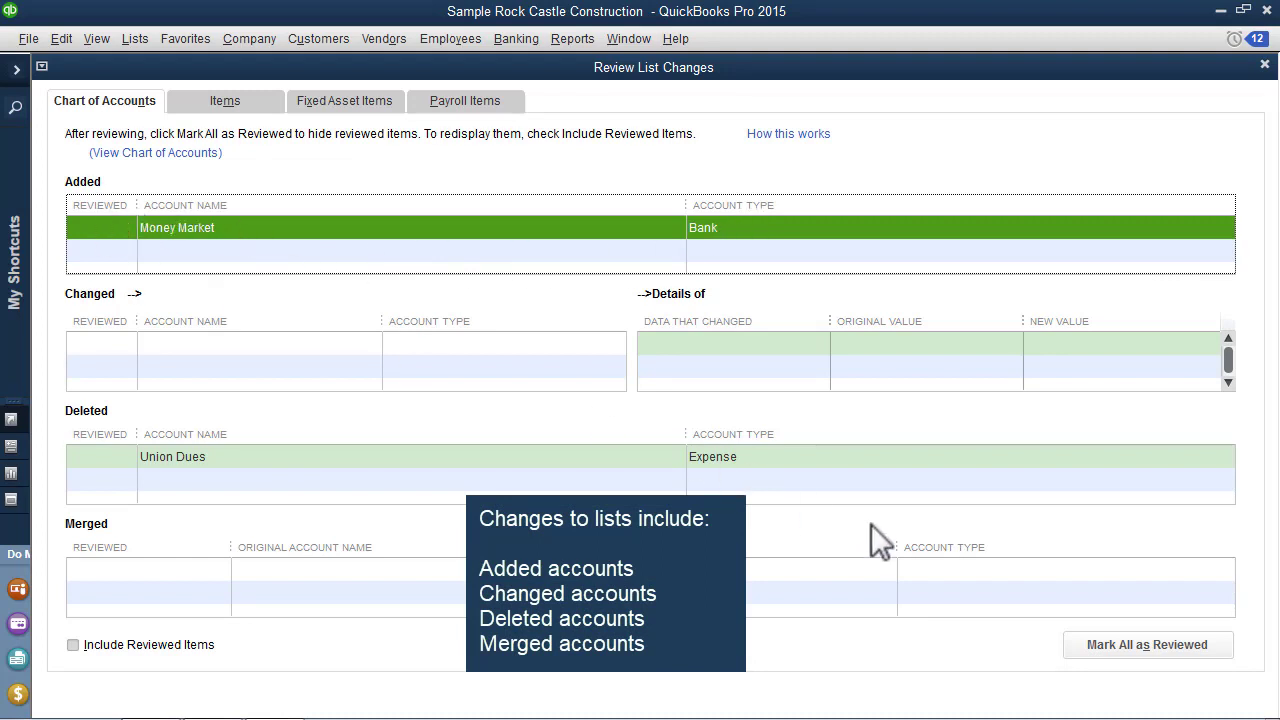
left_click(1112, 652)
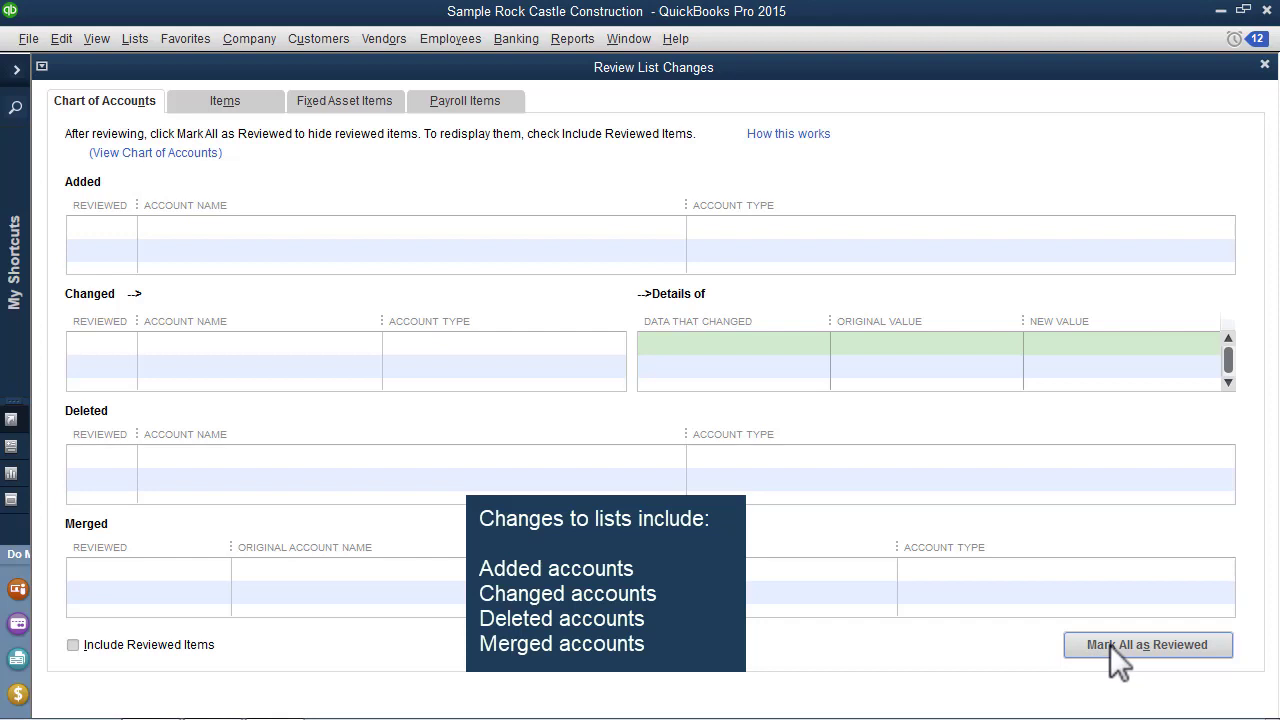
left_click(72, 648)
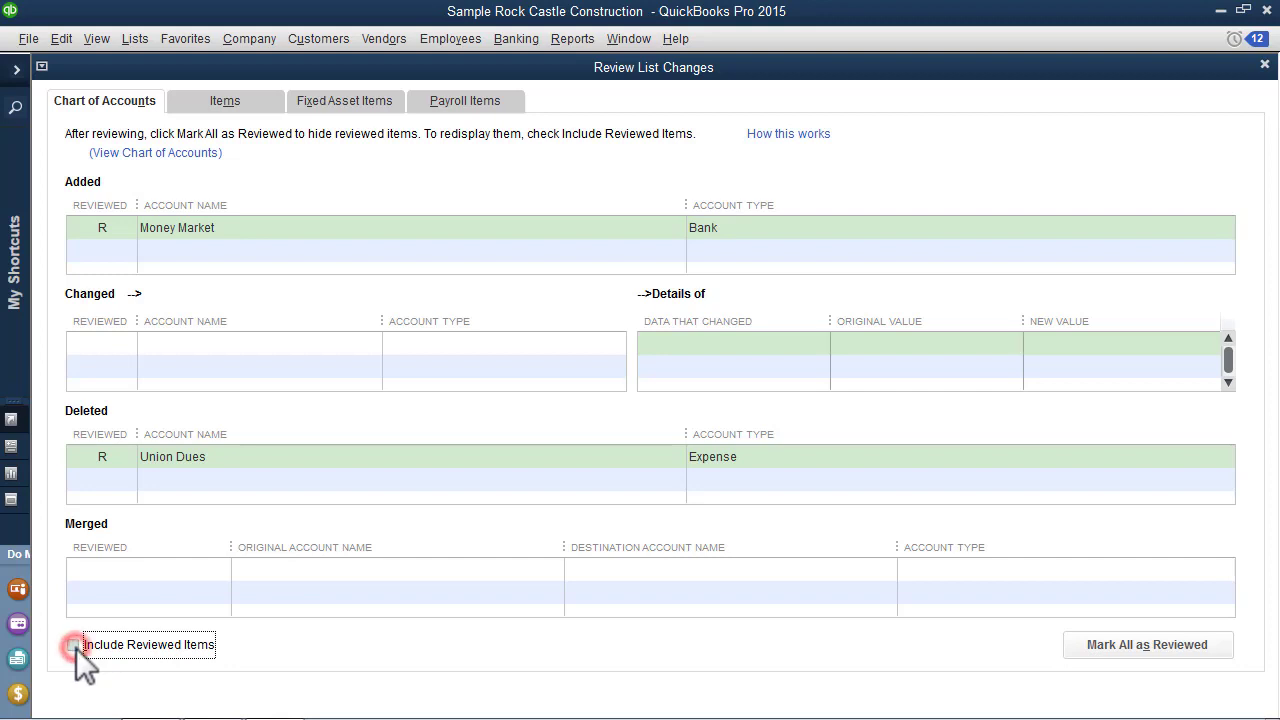
left_click(76, 648)
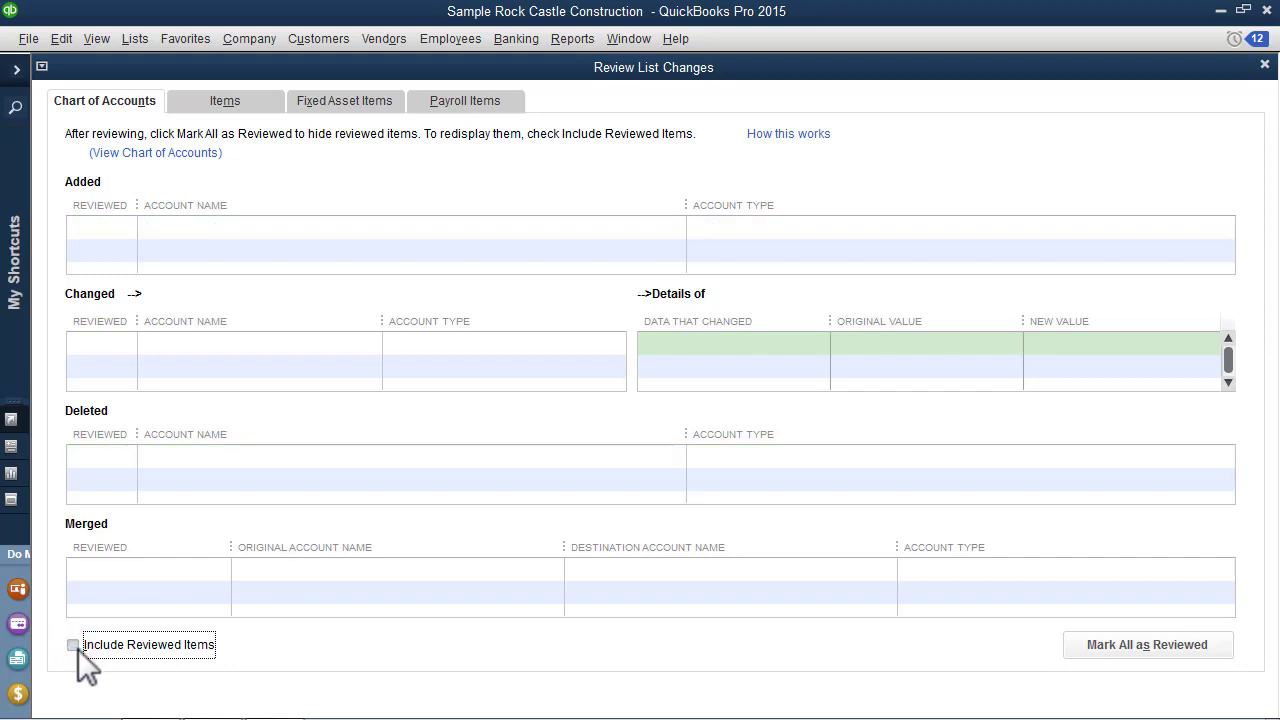
Step: Mark all list changes for items and fixed asset items as reviewed
left_click(229, 97)
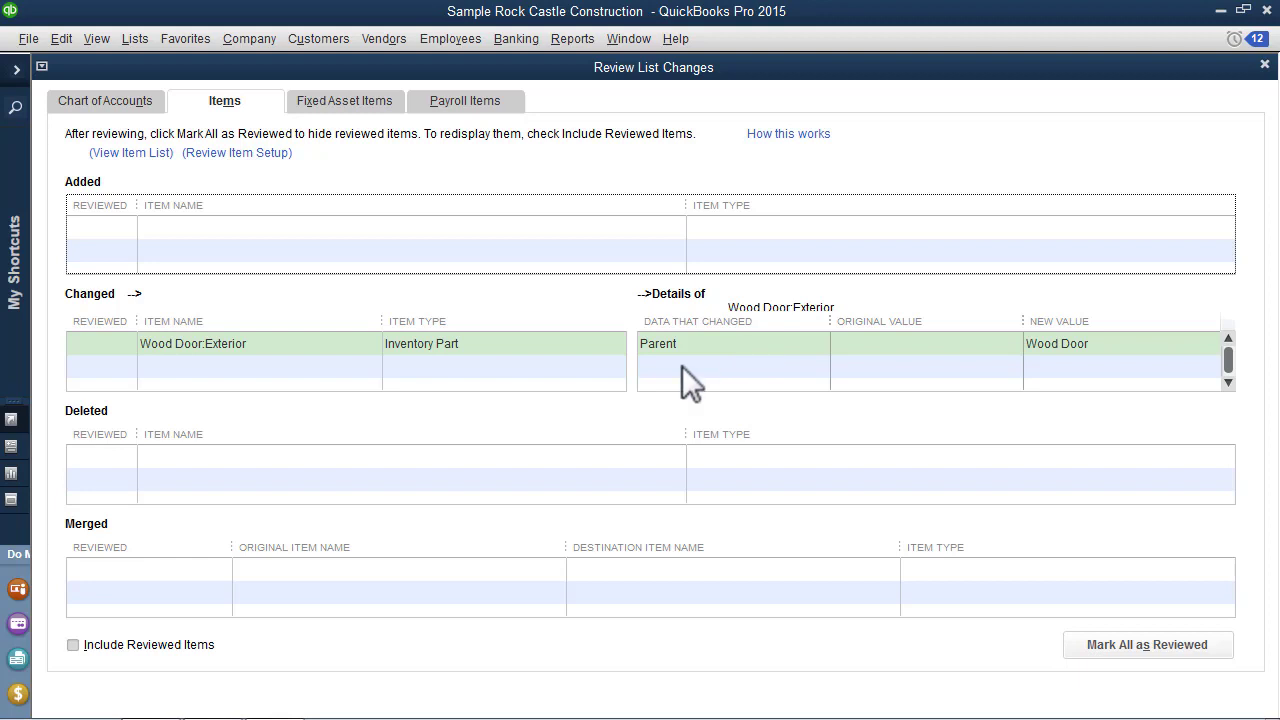
left_click(1168, 650)
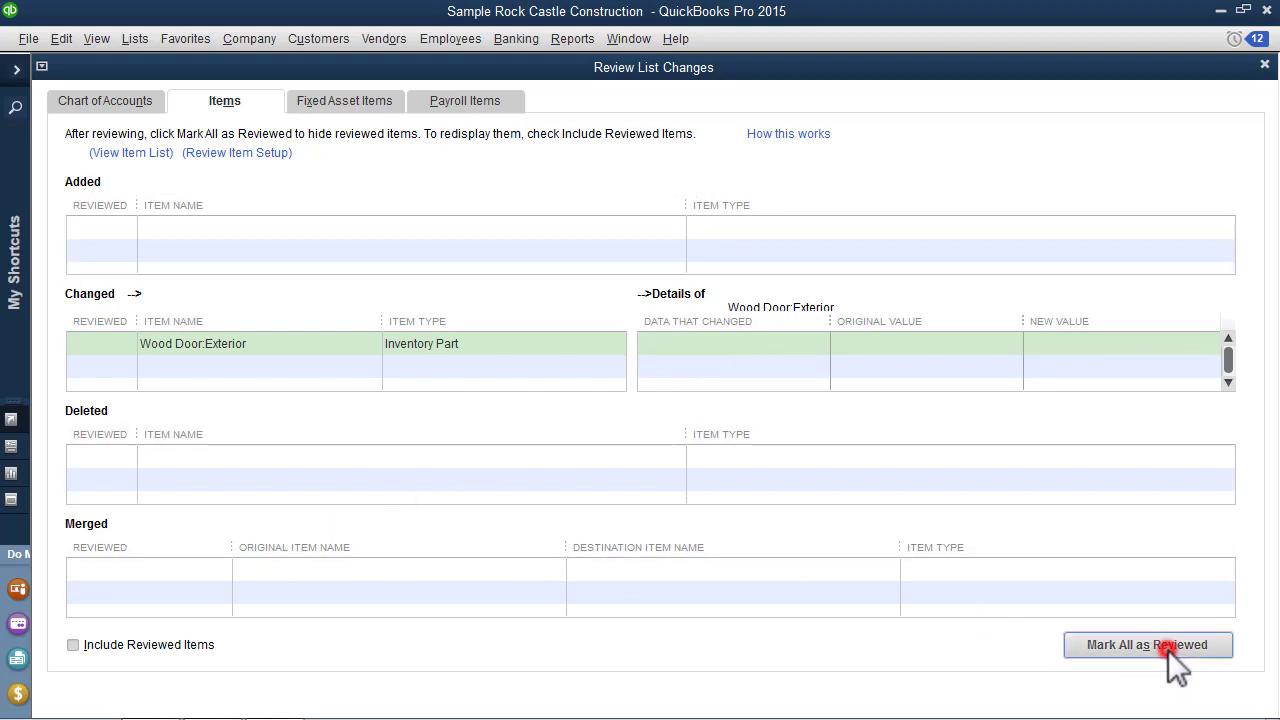
left_click(351, 104)
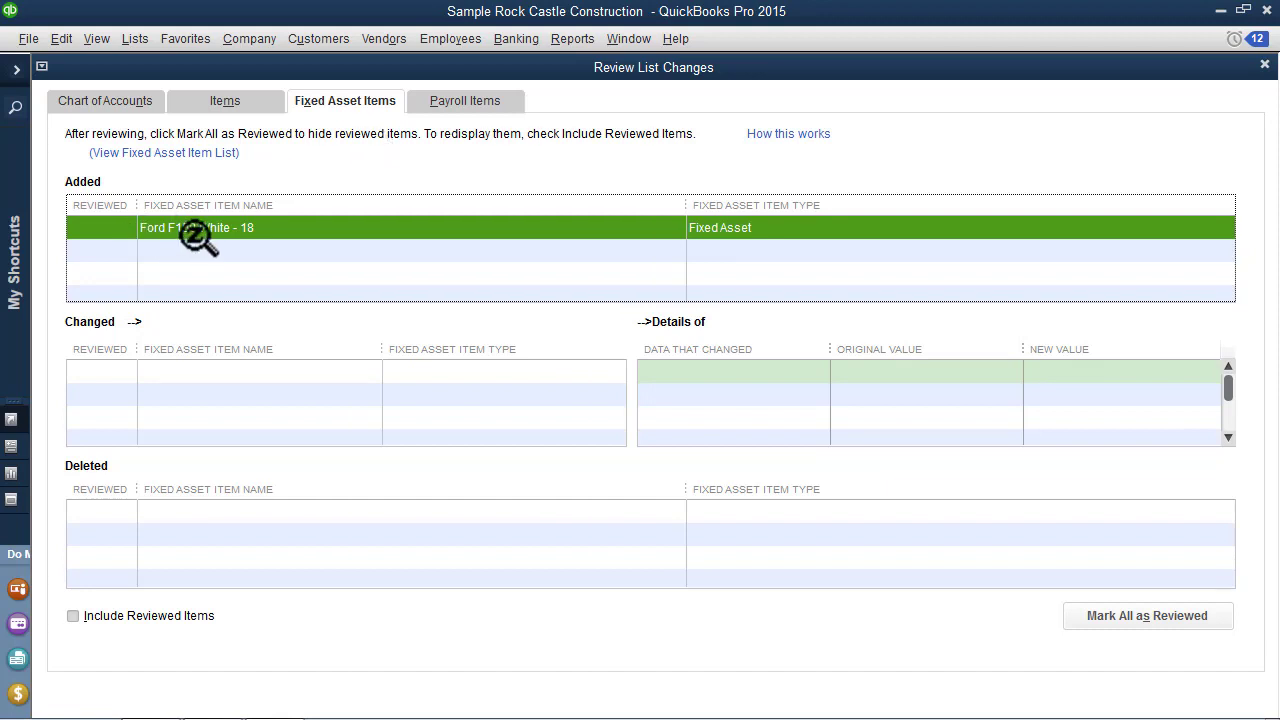
left_click(1163, 616)
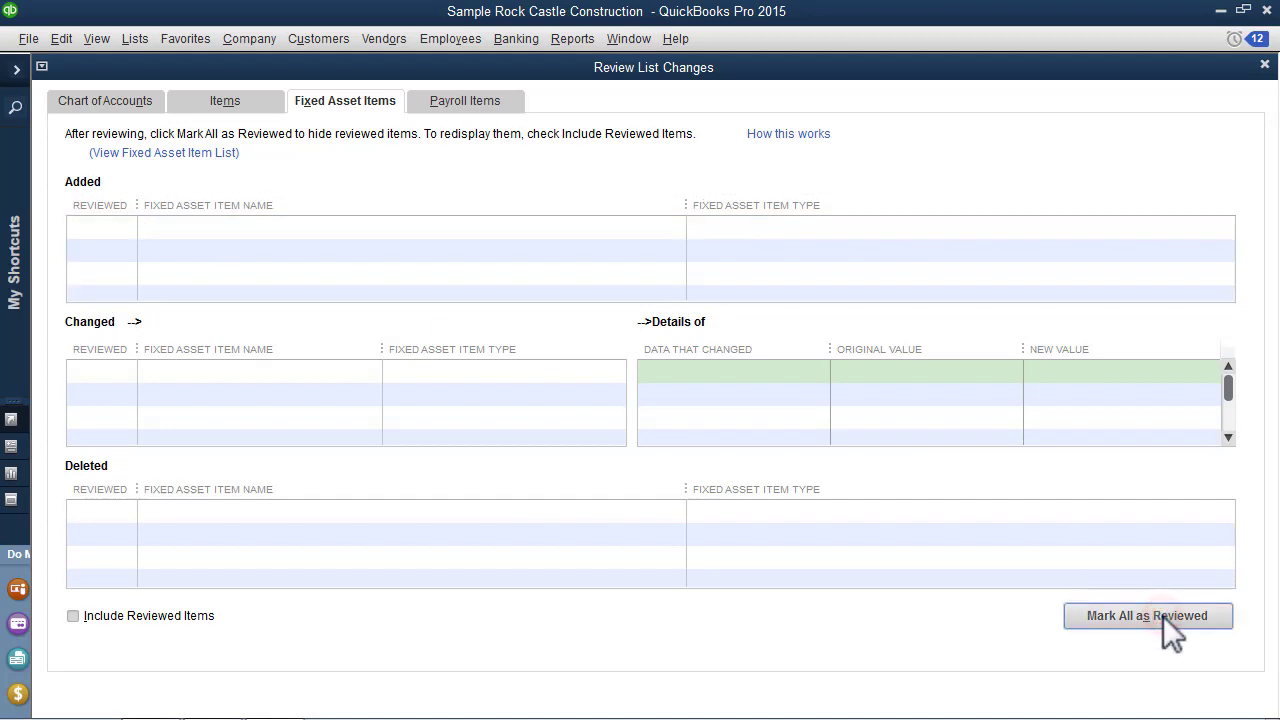
Step: Mark all payroll item list changes as reviewed and close the list changes review
left_click(472, 102)
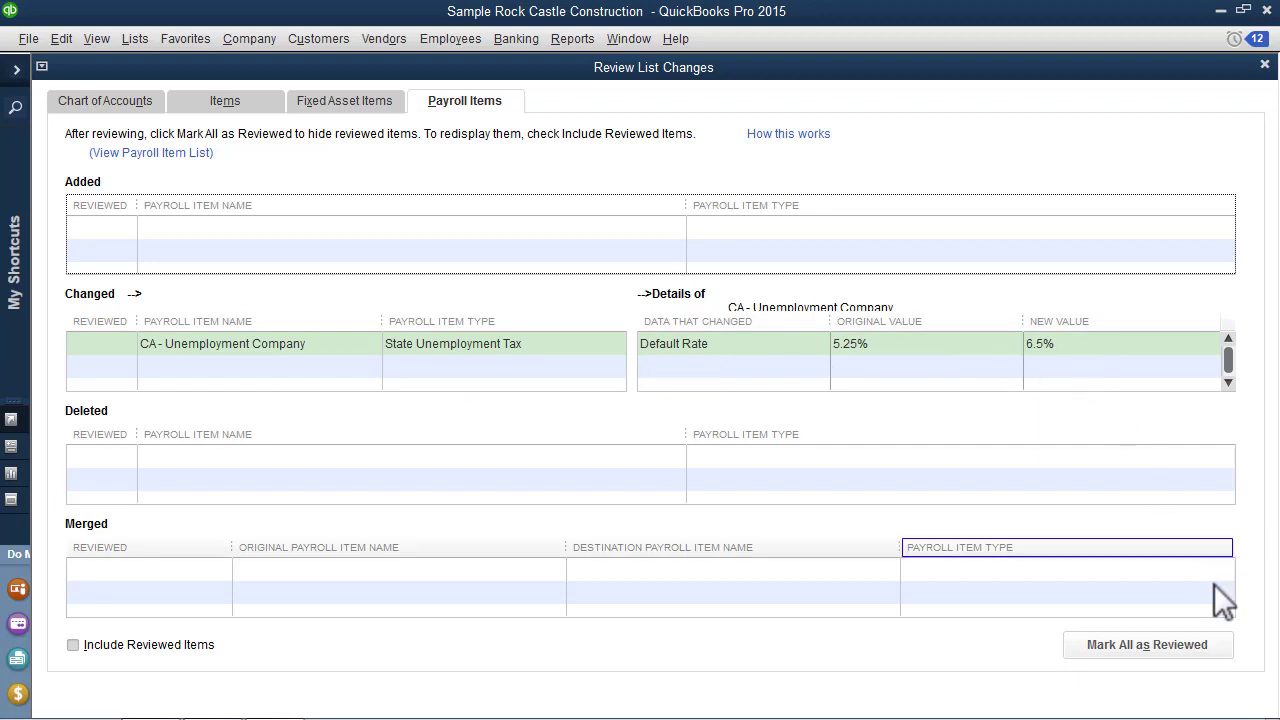
left_click(1185, 644)
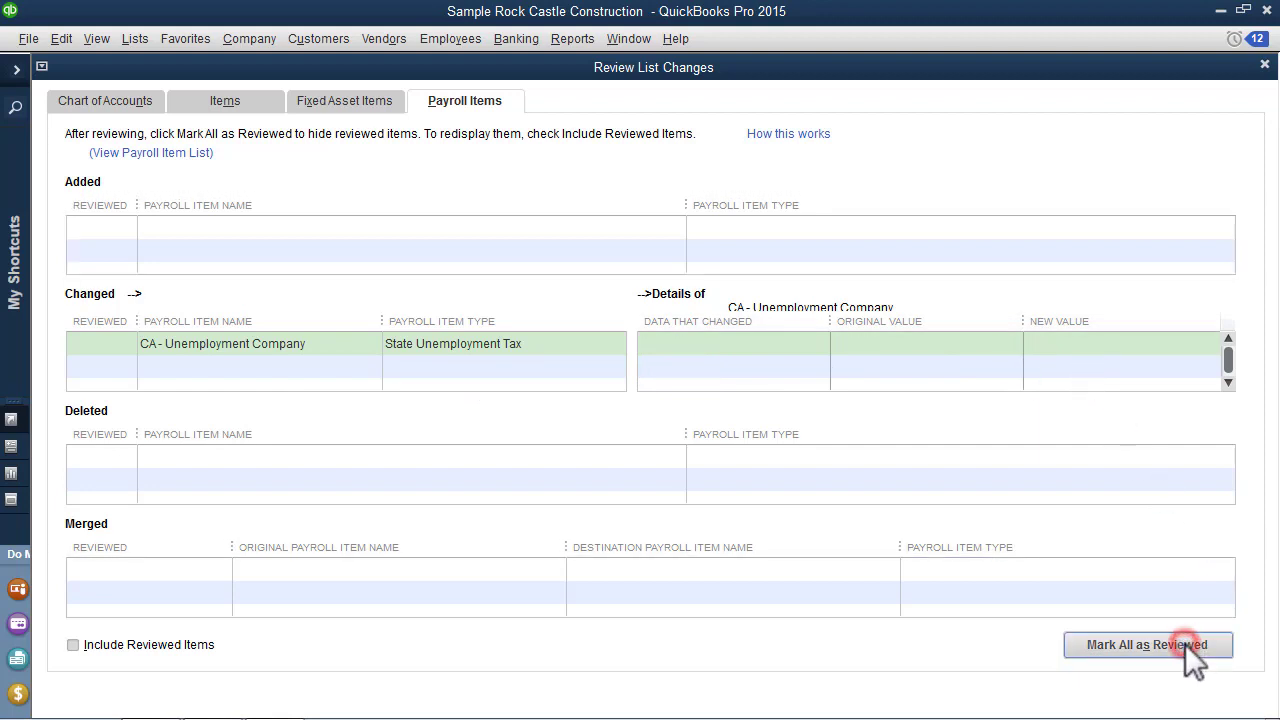
left_click(1264, 64)
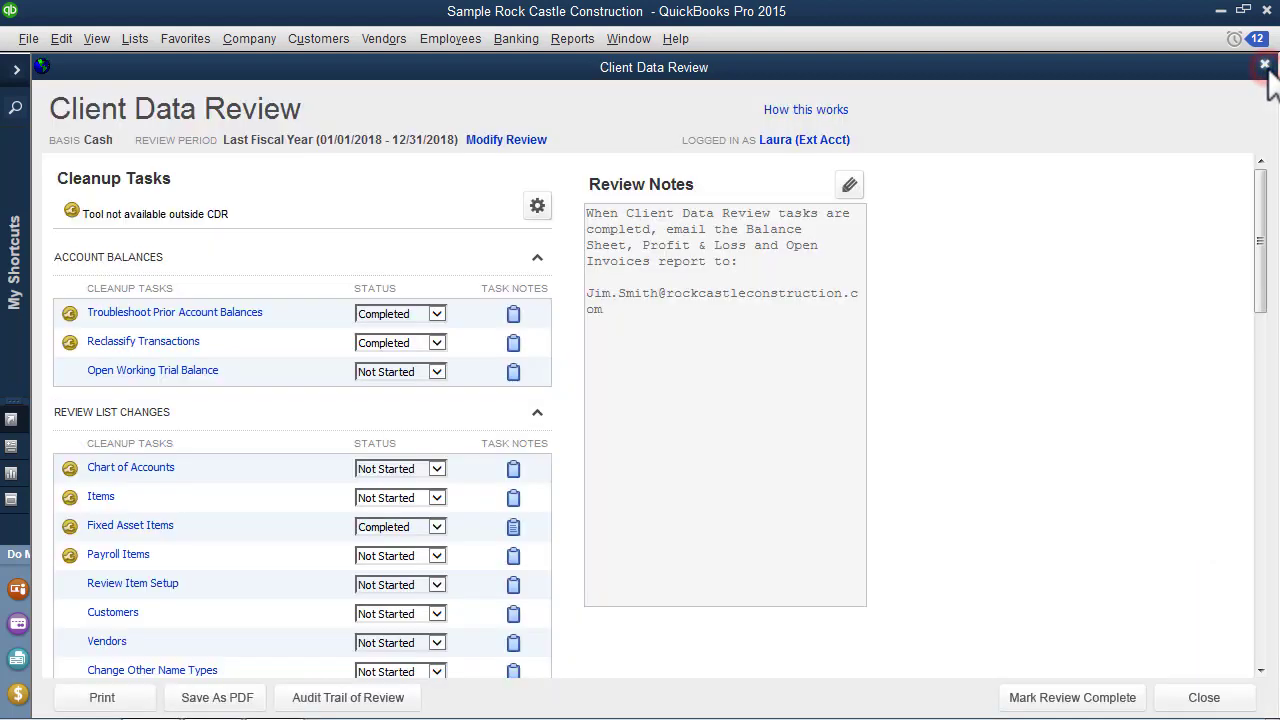
Step: Set the status of the Chart of Accounts, Items and Payroll Items cleanup tasks to Completed
left_click(440, 476)
left_click(410, 512)
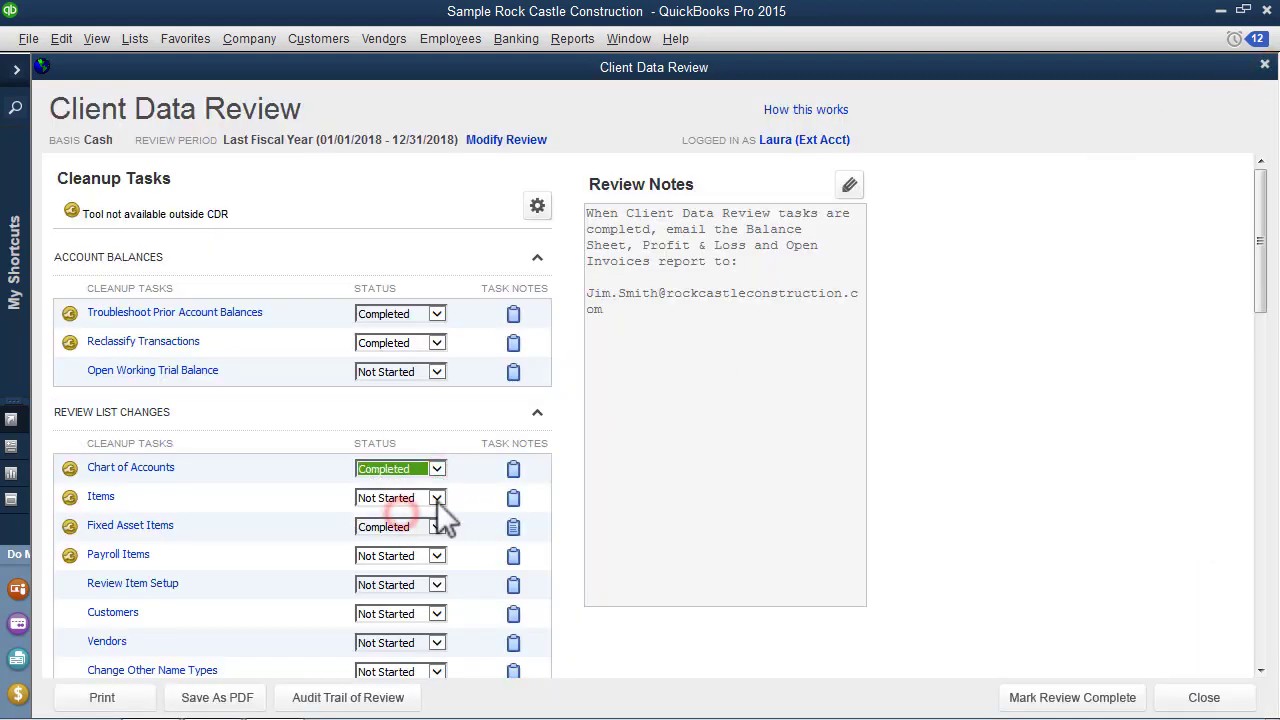
left_click(437, 498)
left_click(400, 540)
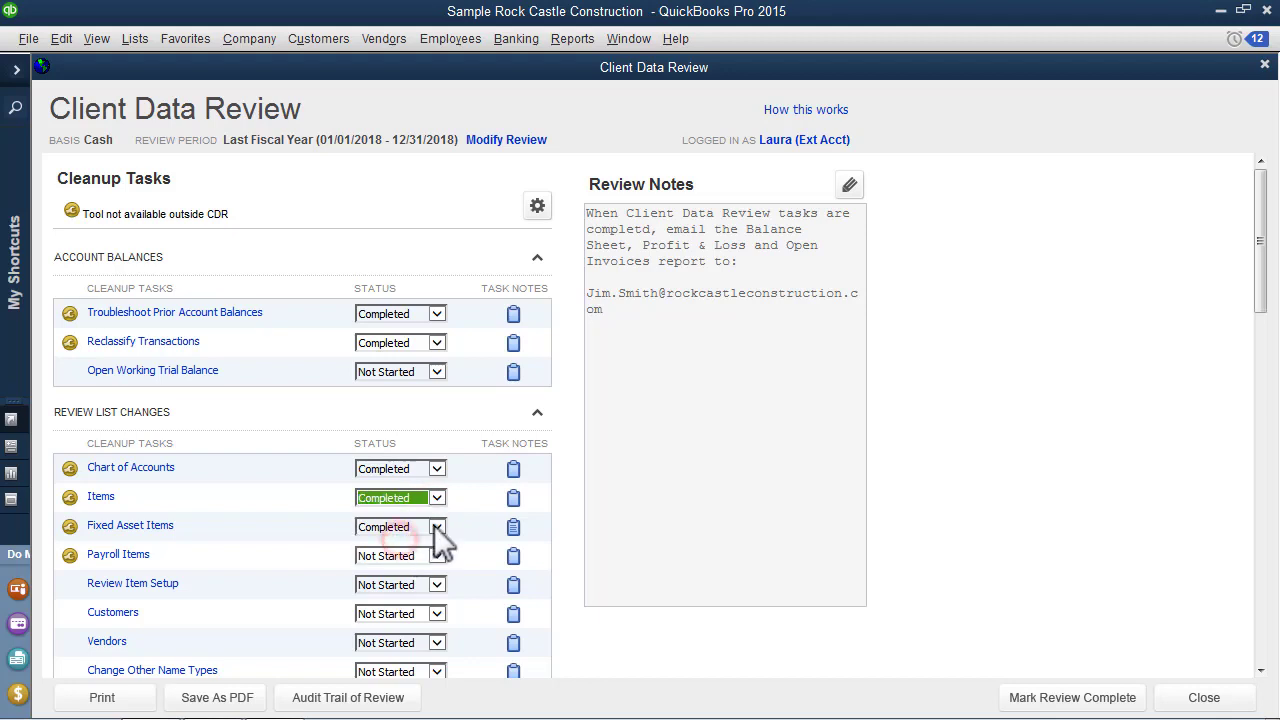
left_click(437, 527)
left_click(434, 526)
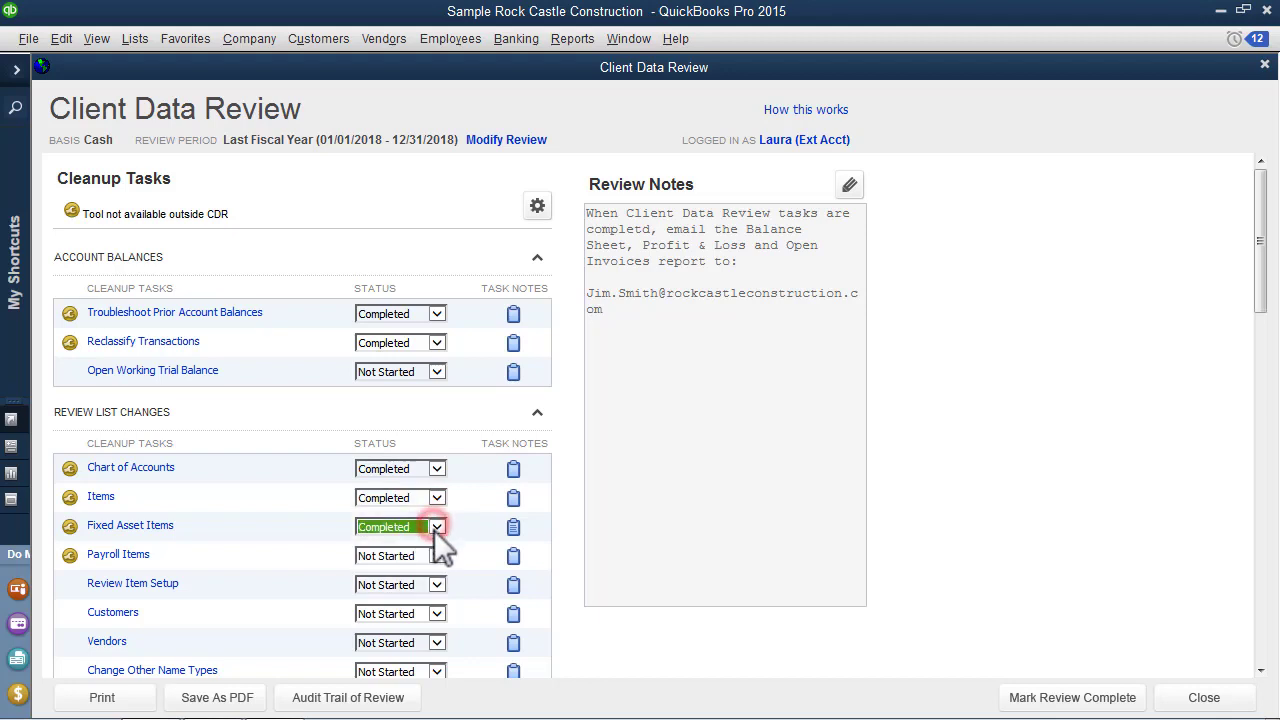
left_click(437, 556)
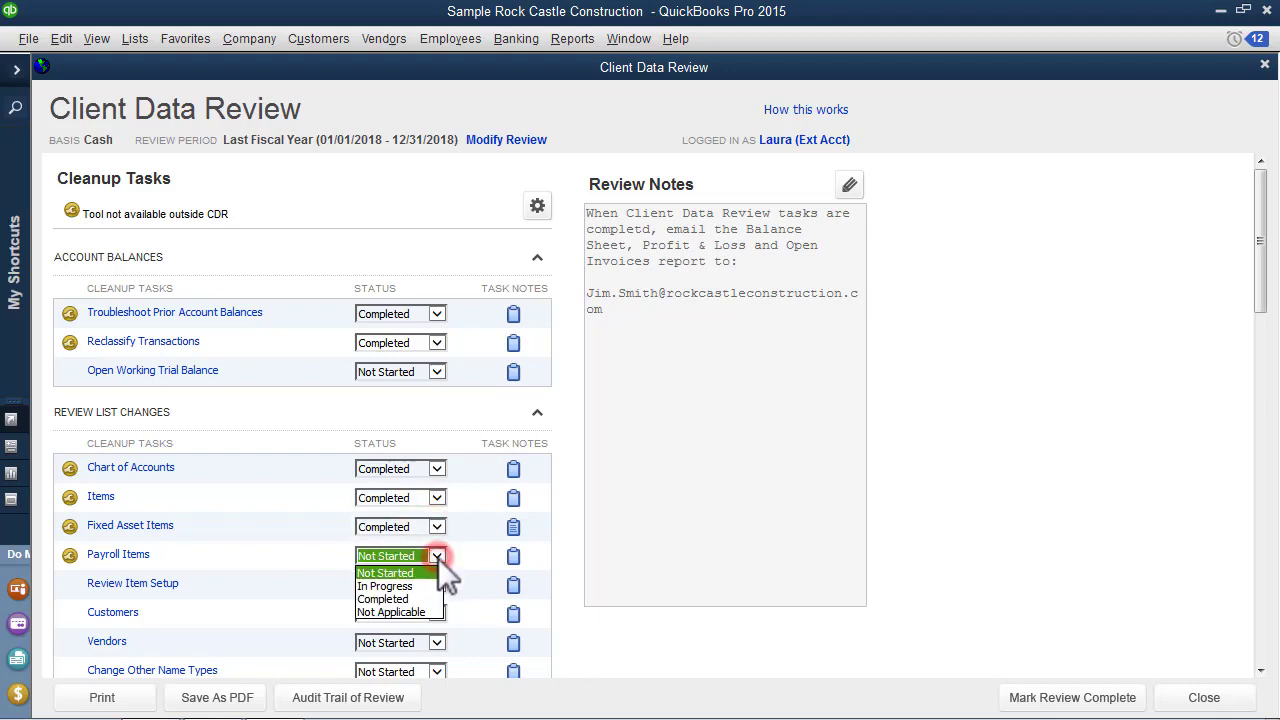
left_click(391, 599)
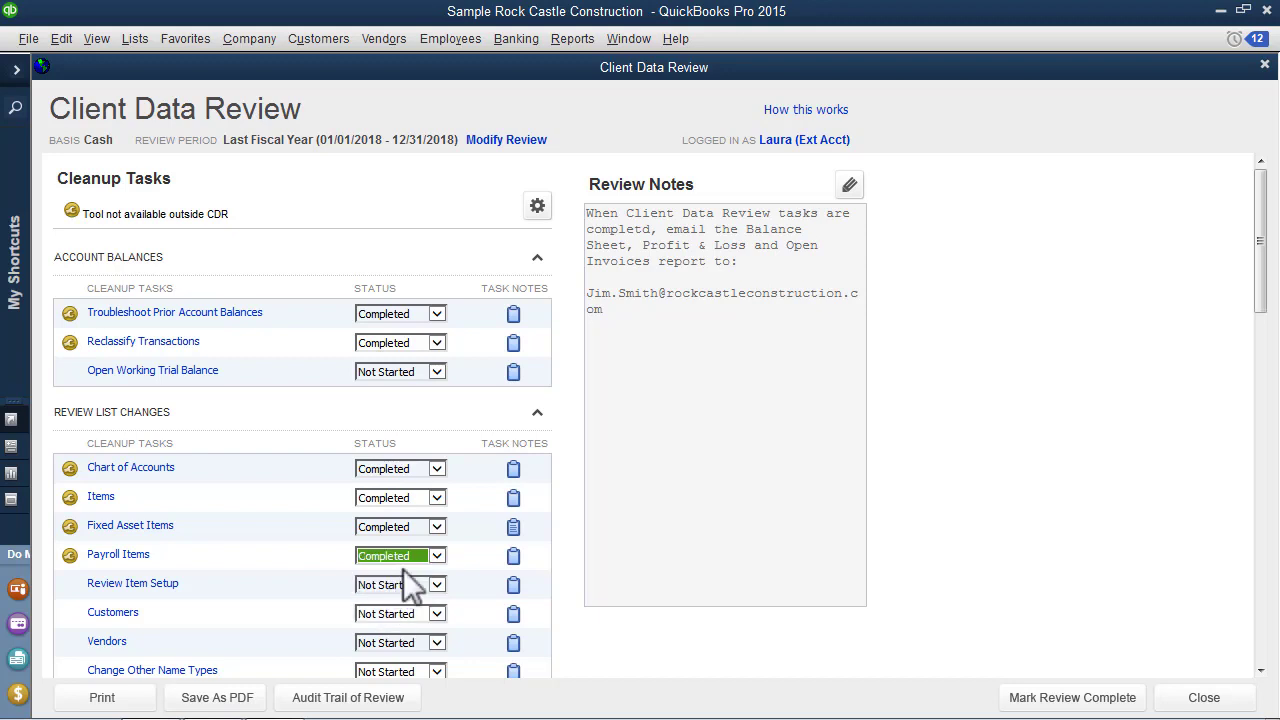